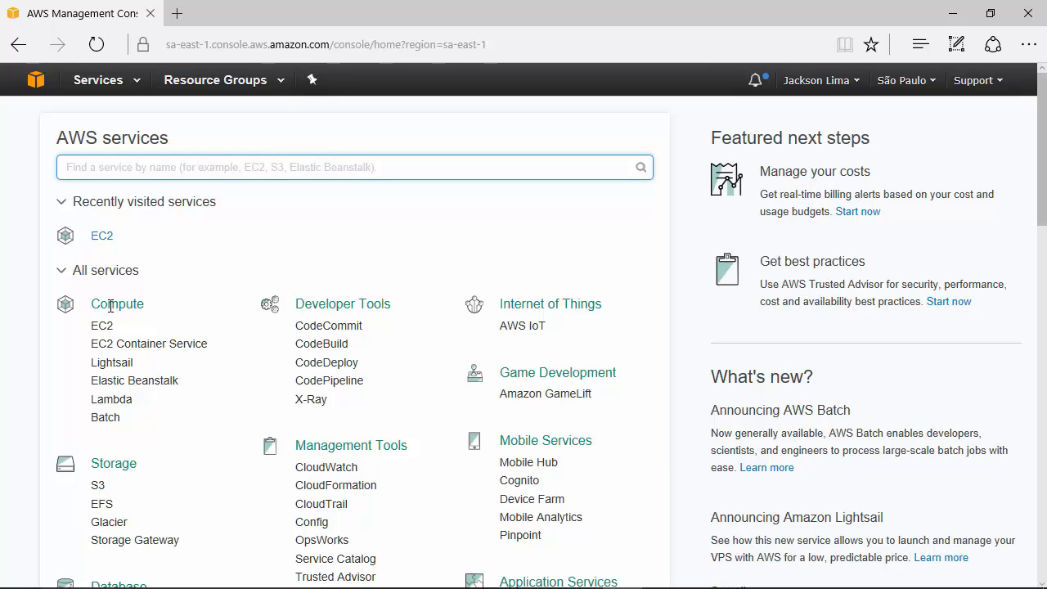
Step: Start launching a new EC2 instance using the Ubuntu Server 16.04 LTS (HVM), SSD Volume Type image
{"action": "left_click", "coordinate": [100, 328]}
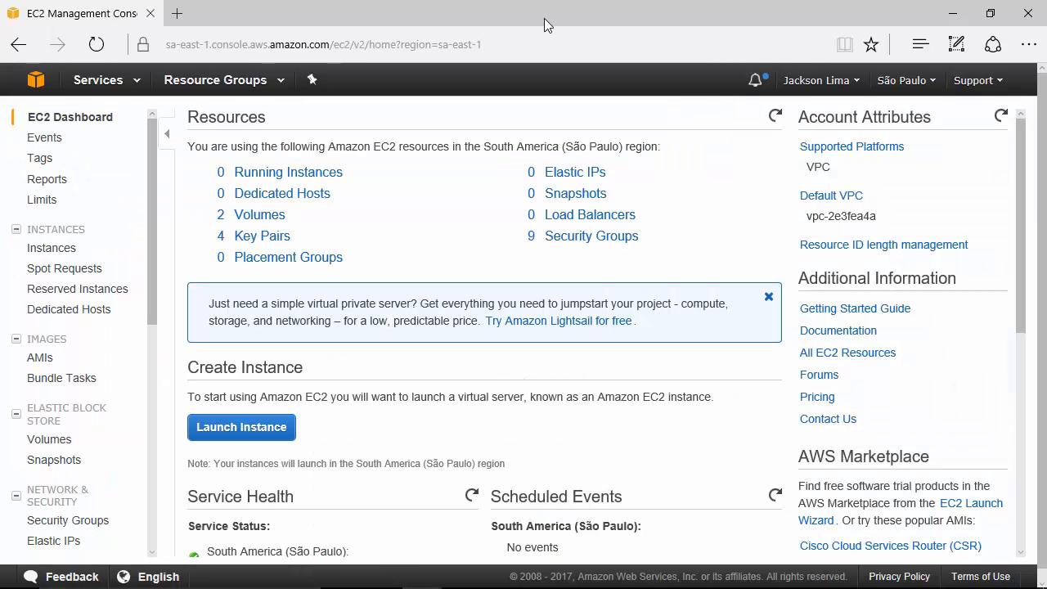
{"action": "left_click", "coordinate": [242, 426]}
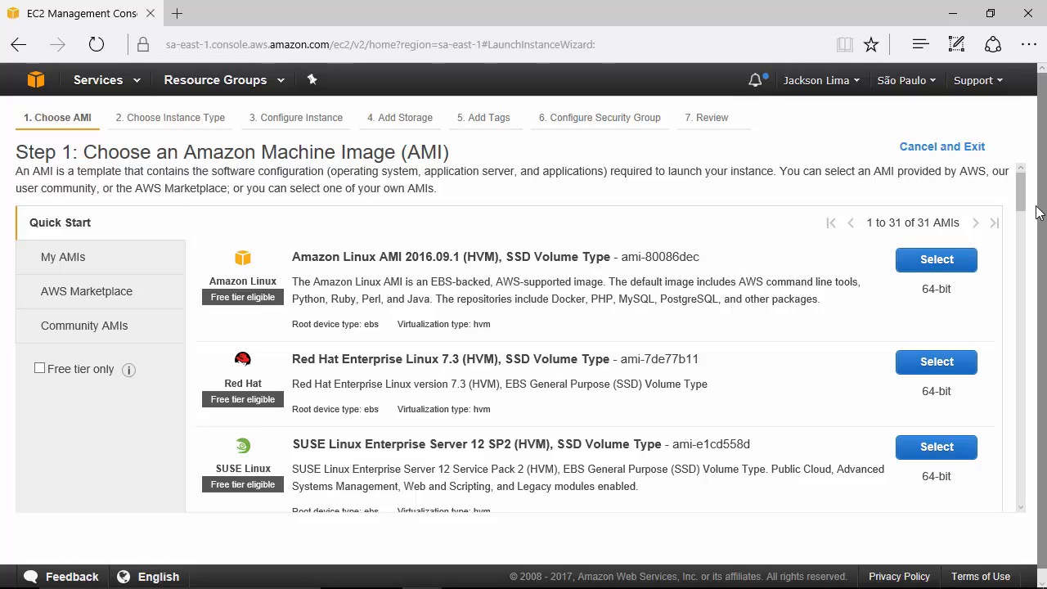
{"action": "left_click_drag", "start_coordinate": [1020, 200], "coordinate": [1021, 229]}
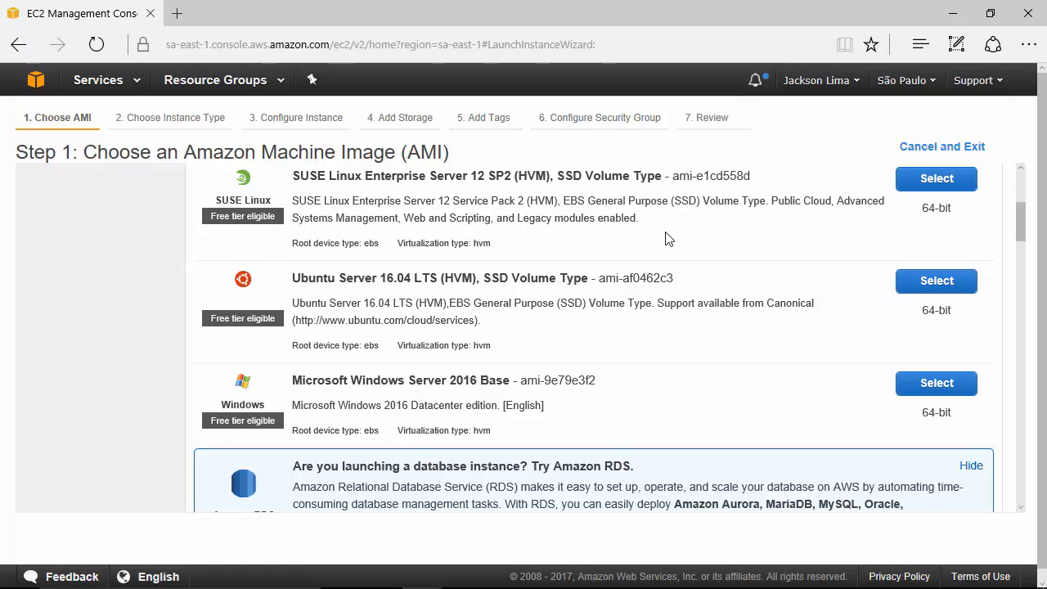
{"action": "left_click", "coordinate": [937, 292]}
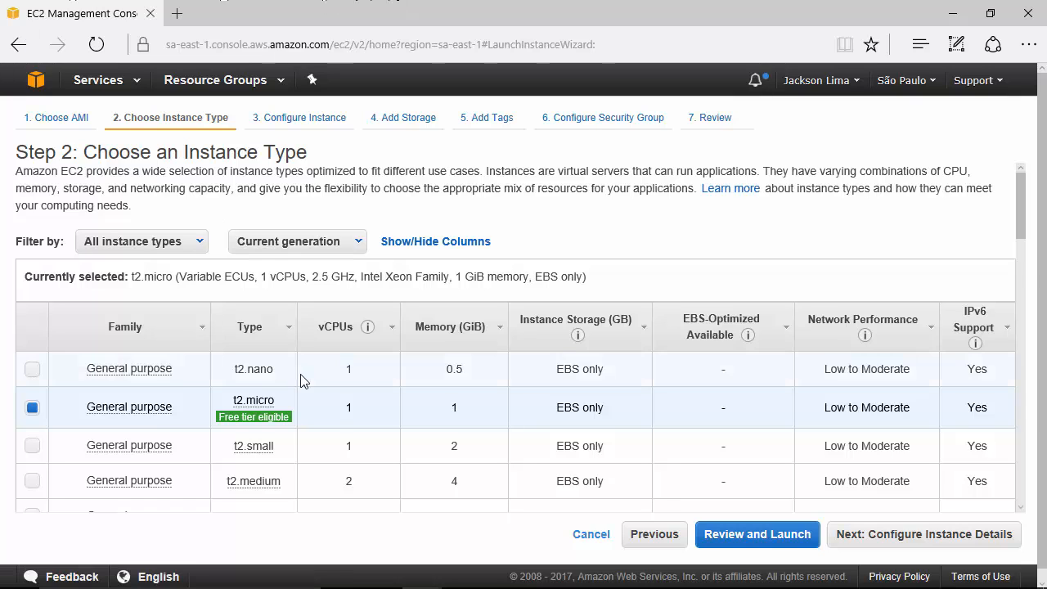
Step: Accept the t2.micro instance type and set the instance's subnet to subnet-186b4141, default in sa-east-1c, continuing to storage
{"action": "mouse_move", "coordinate": [231, 412]}
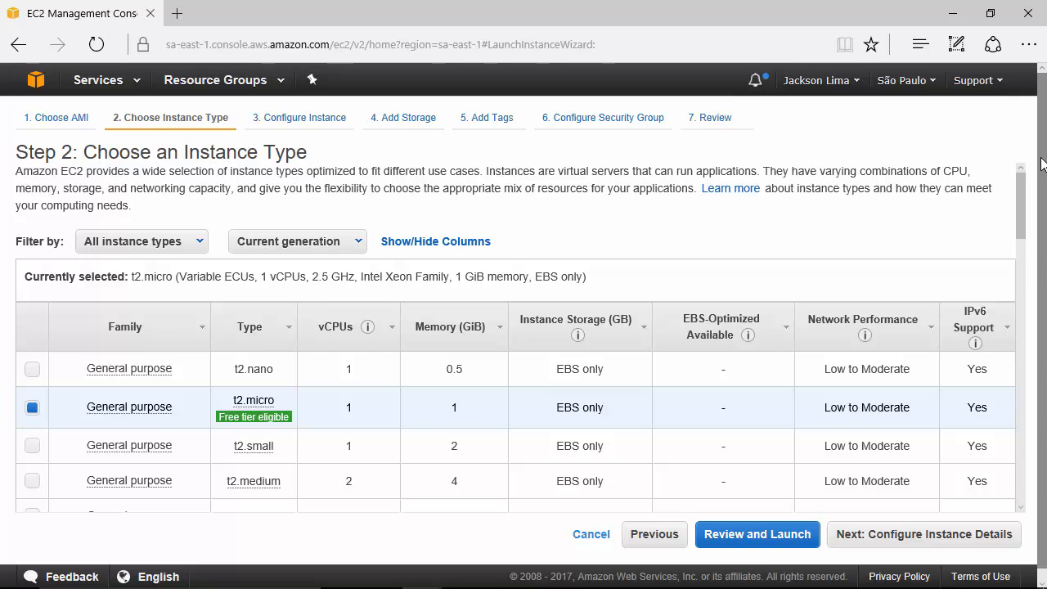
{"action": "mouse_move", "coordinate": [271, 412]}
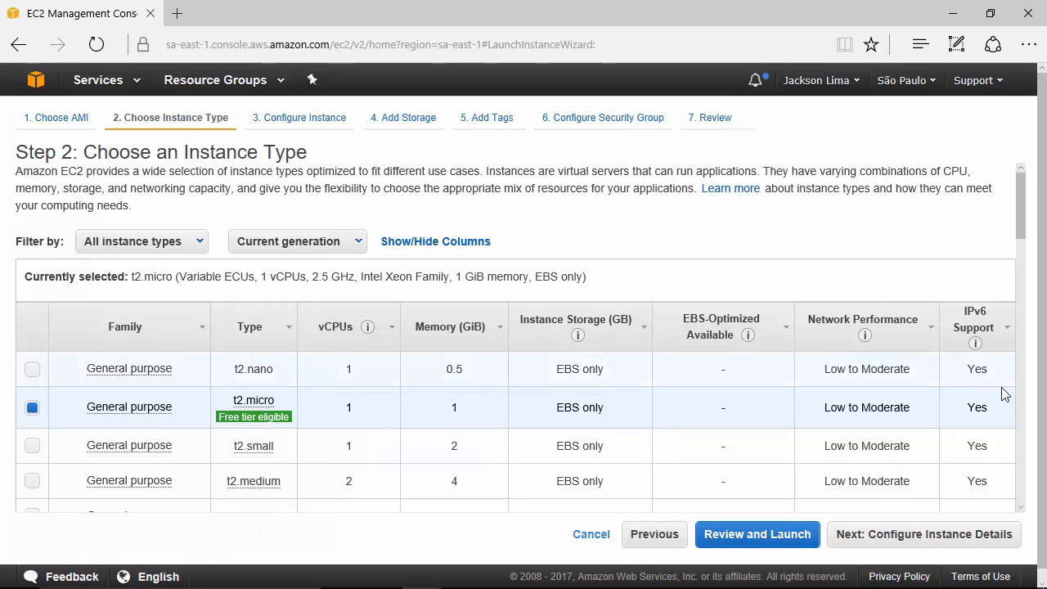
{"action": "left_click", "coordinate": [957, 540]}
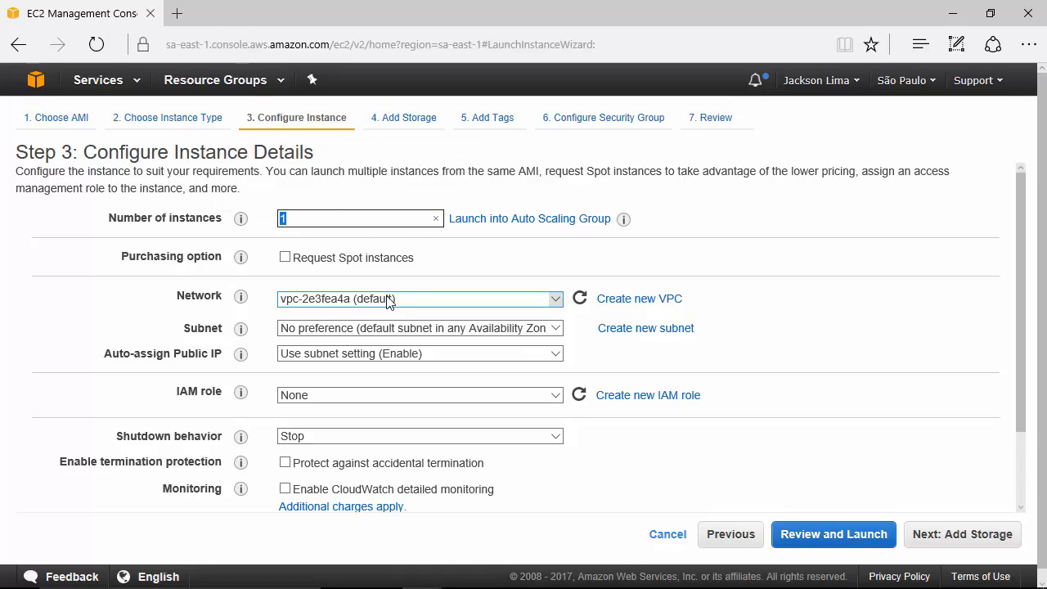
{"action": "left_click", "coordinate": [355, 331]}
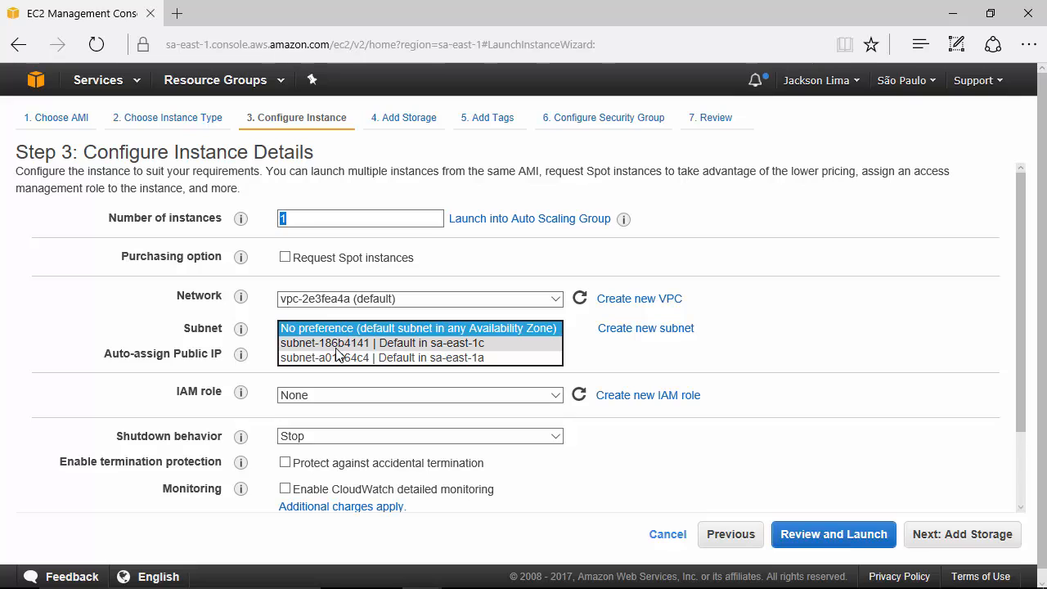
{"action": "left_click", "coordinate": [475, 345]}
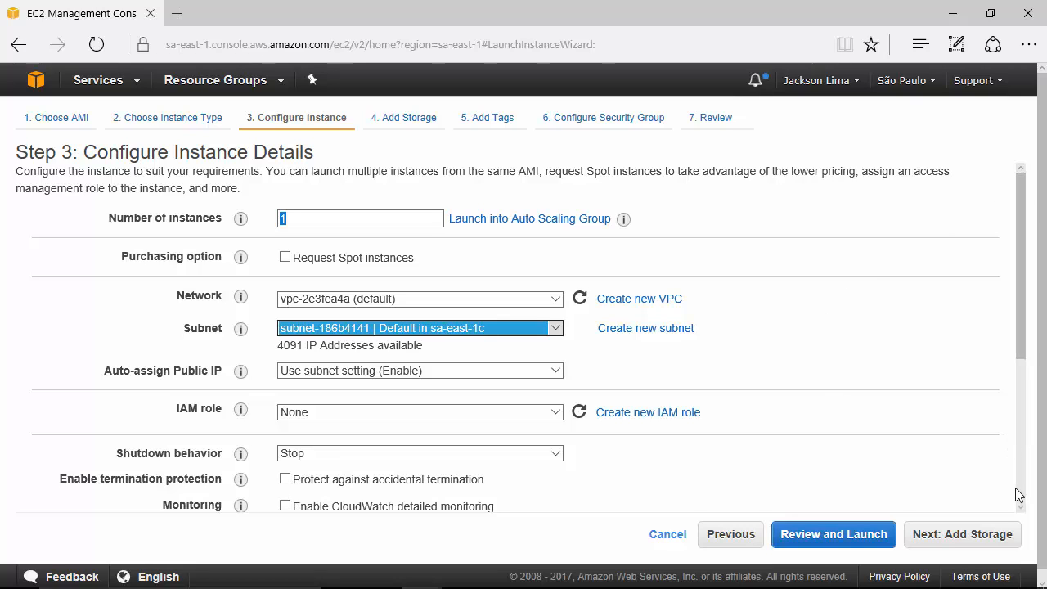
{"action": "left_click", "coordinate": [987, 540]}
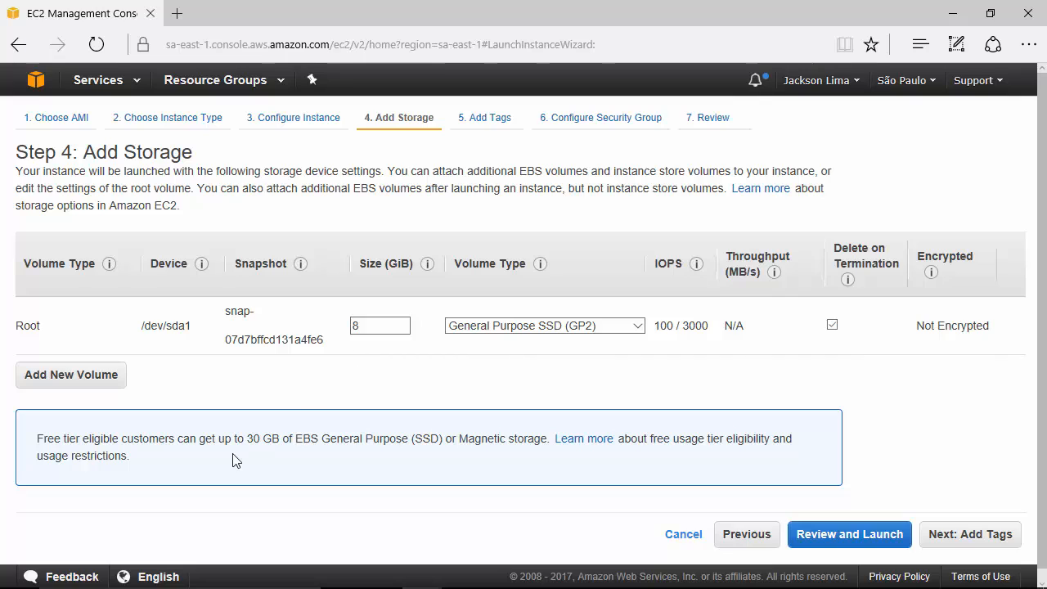
Step: Set the root volume's size to 20 GiB and continue to the instance tags
{"action": "double_click", "coordinate": [249, 440]}
{"action": "left_click", "coordinate": [117, 439]}
{"action": "left_click_drag", "start_coordinate": [119, 440], "coordinate": [33, 440]}
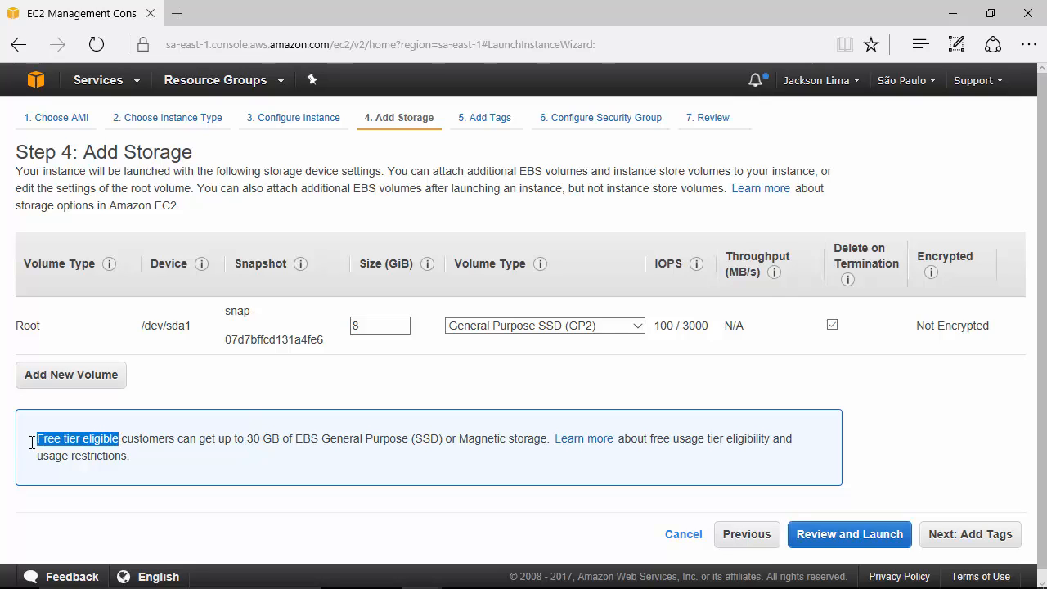
{"action": "left_click_drag", "start_coordinate": [360, 325], "coordinate": [386, 330]}
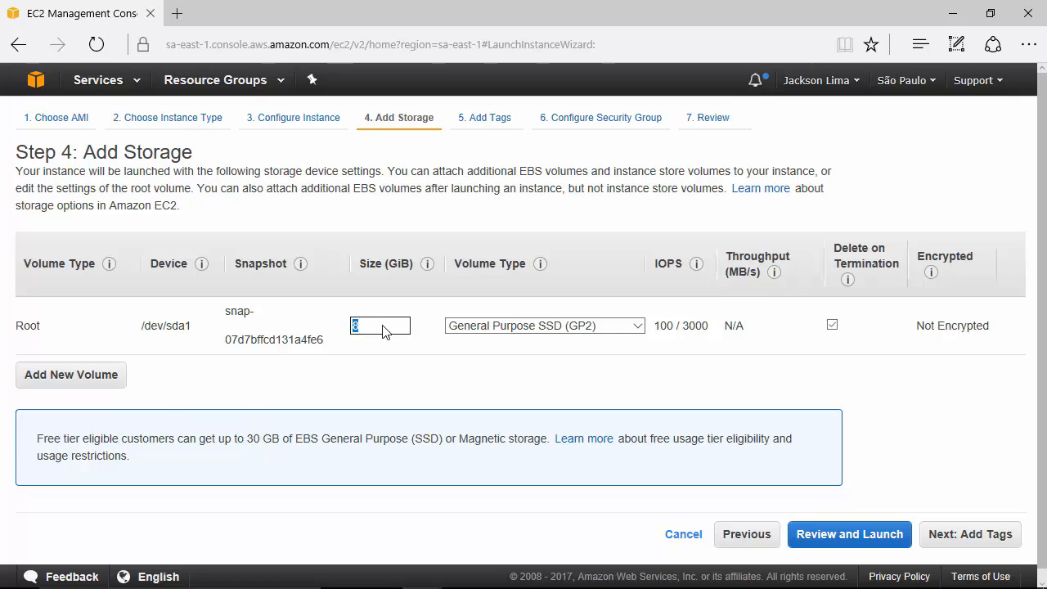
{"action": "type", "text": "20"}
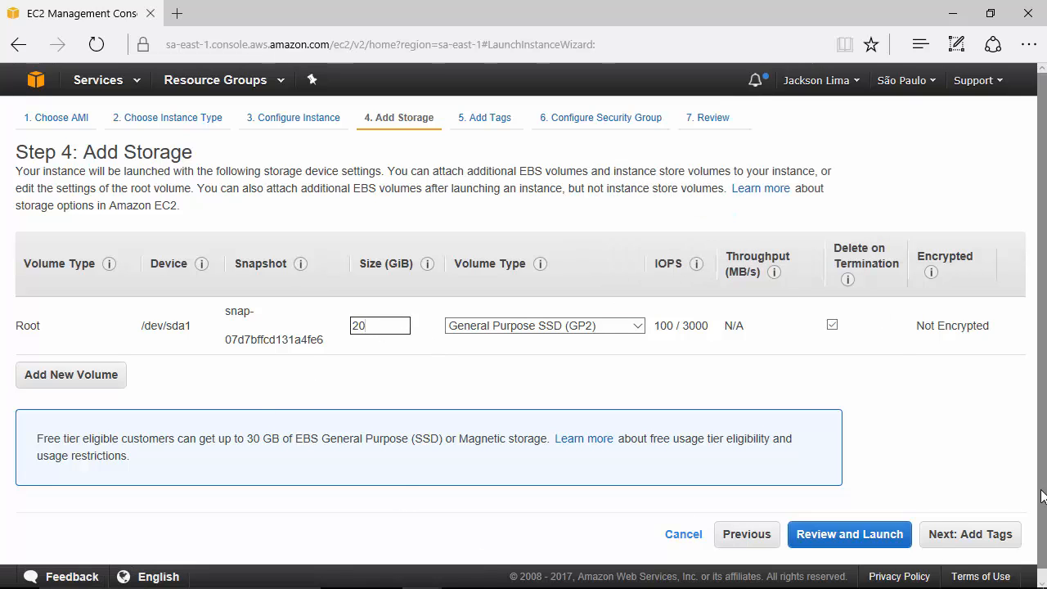
{"action": "left_click", "coordinate": [969, 534]}
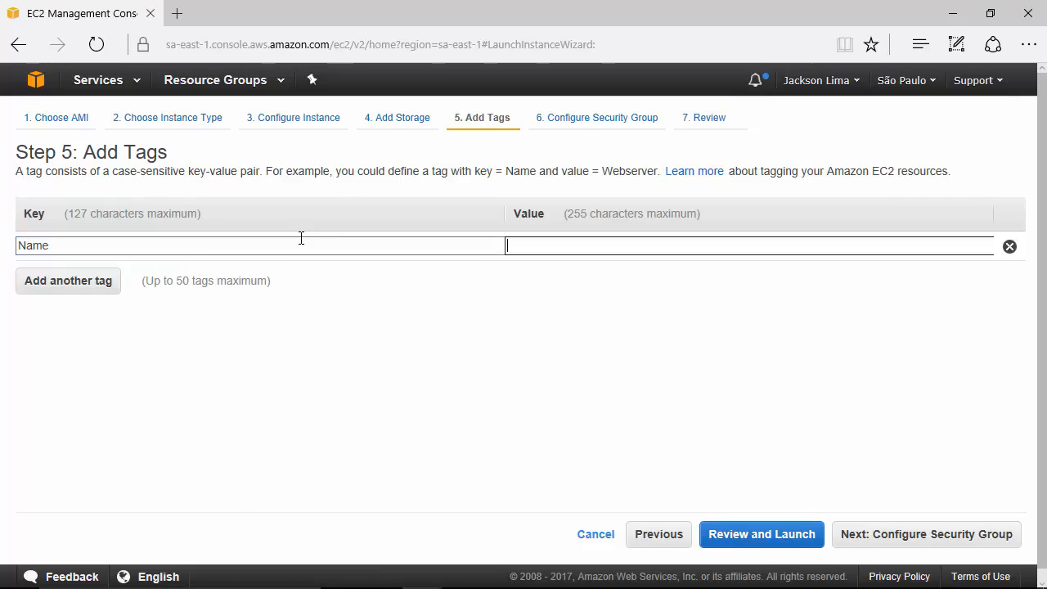
Step: Give the instance's Name tag the value Webserver01 and continue to the security group configuration
{"action": "left_click", "coordinate": [205, 248]}
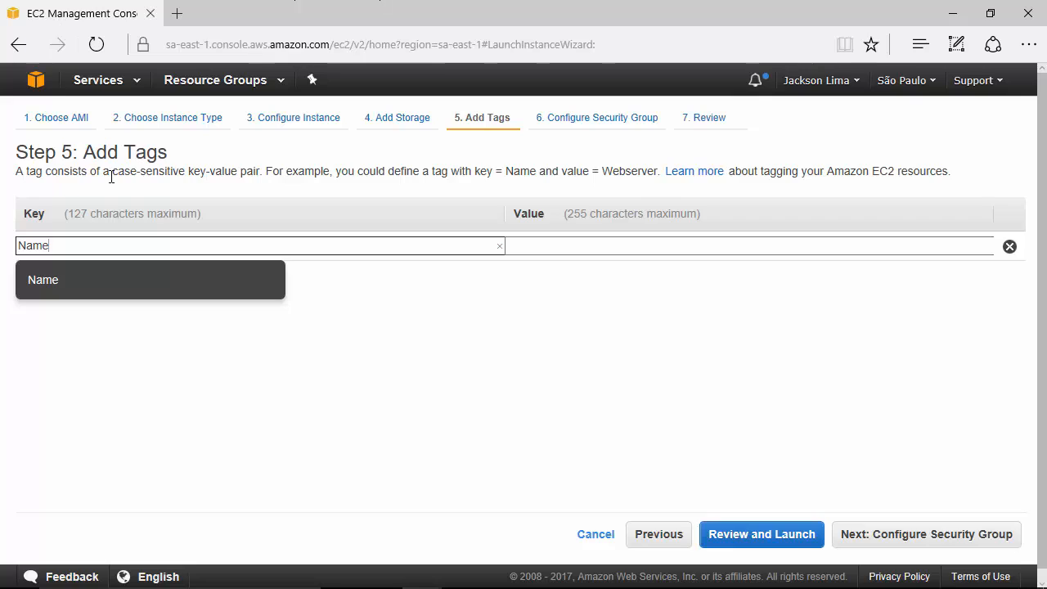
{"action": "left_click", "coordinate": [681, 245]}
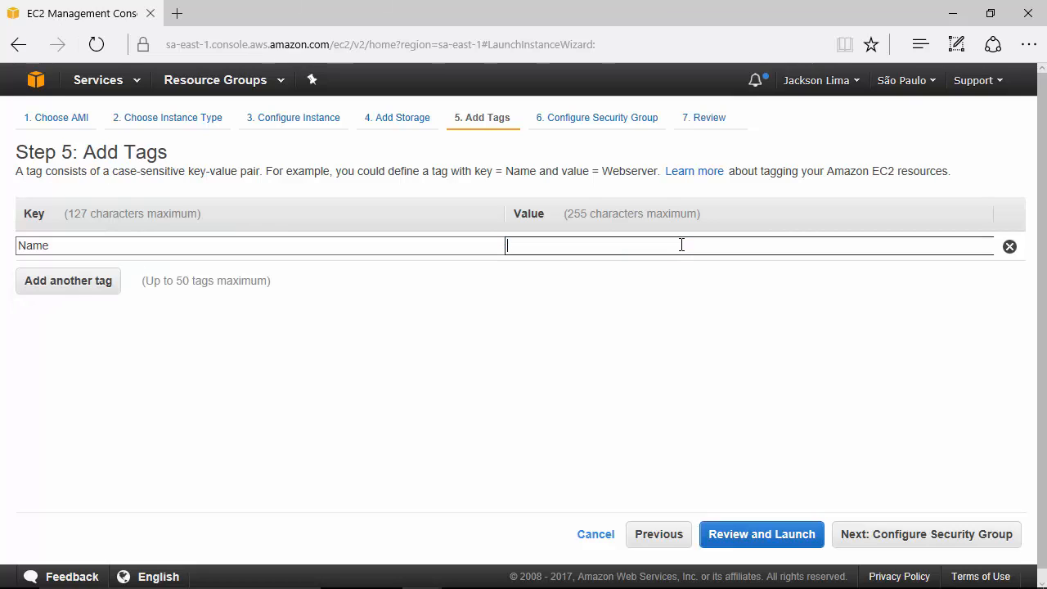
{"action": "type", "text": "Webs"}
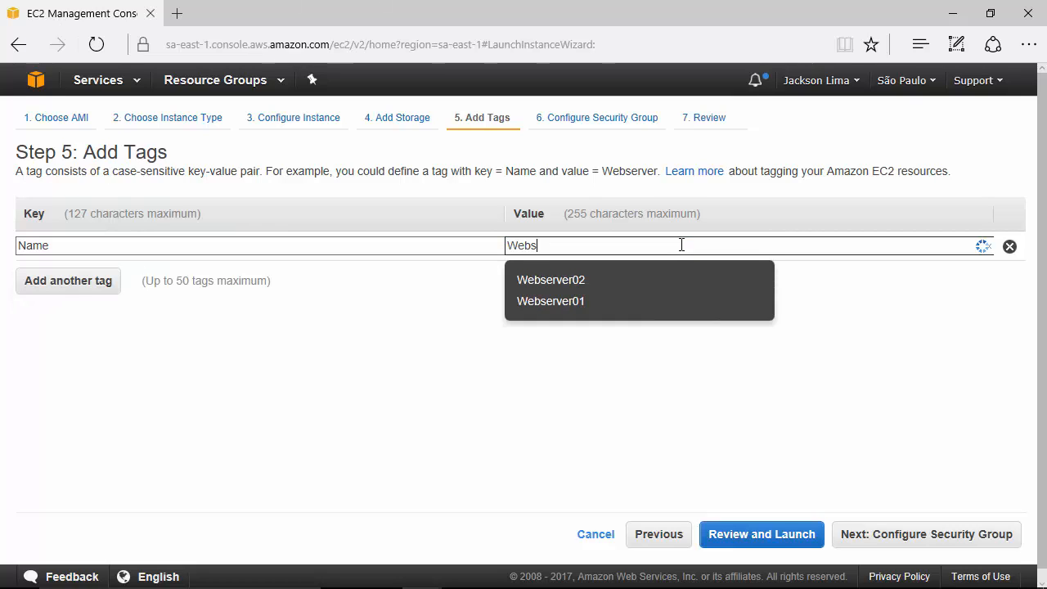
{"action": "type", "text": "erver01"}
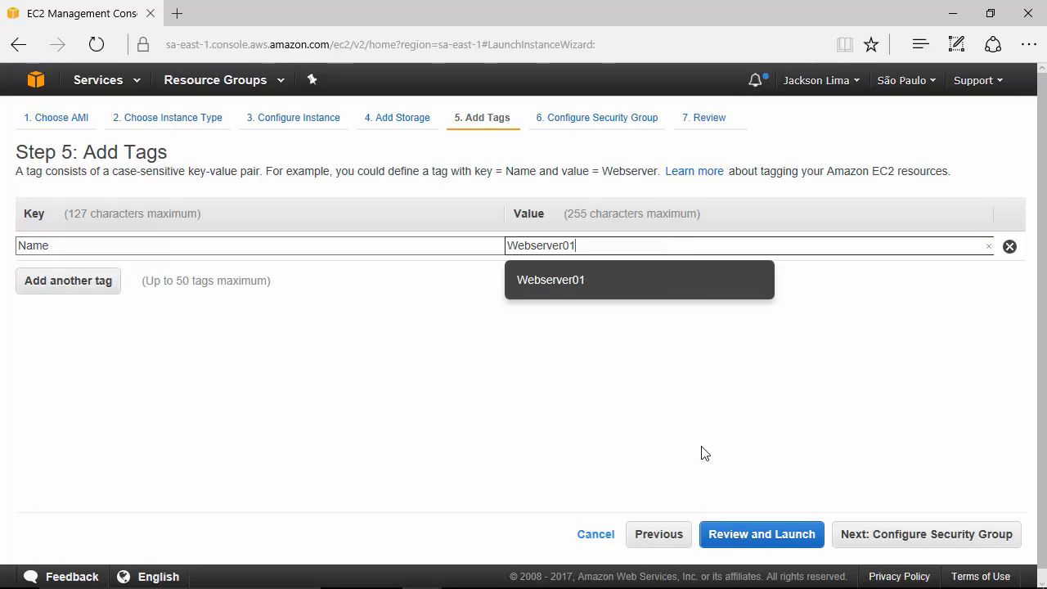
{"action": "left_click", "coordinate": [919, 497]}
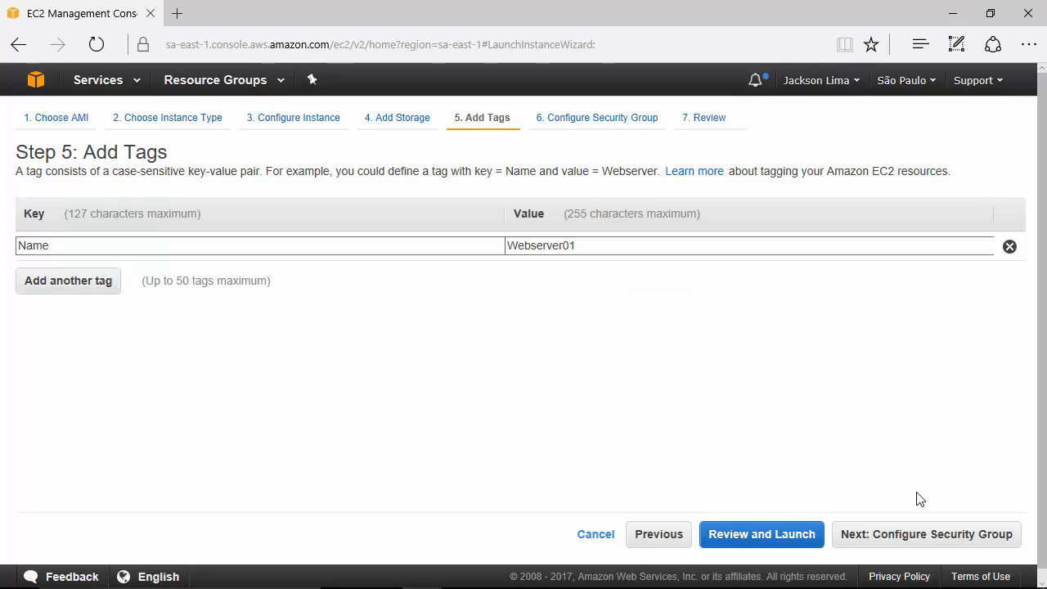
{"action": "left_click", "coordinate": [960, 540]}
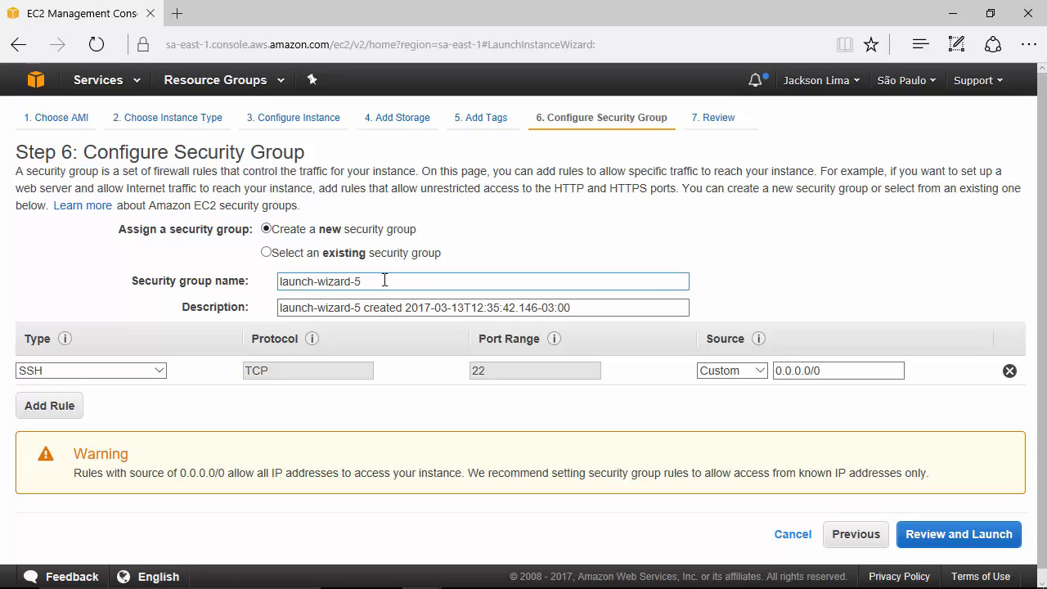
Step: Name the new security group coopertai-sg and replace its description with cooperati-sg
{"action": "left_click_drag", "start_coordinate": [384, 283], "coordinate": [211, 276]}
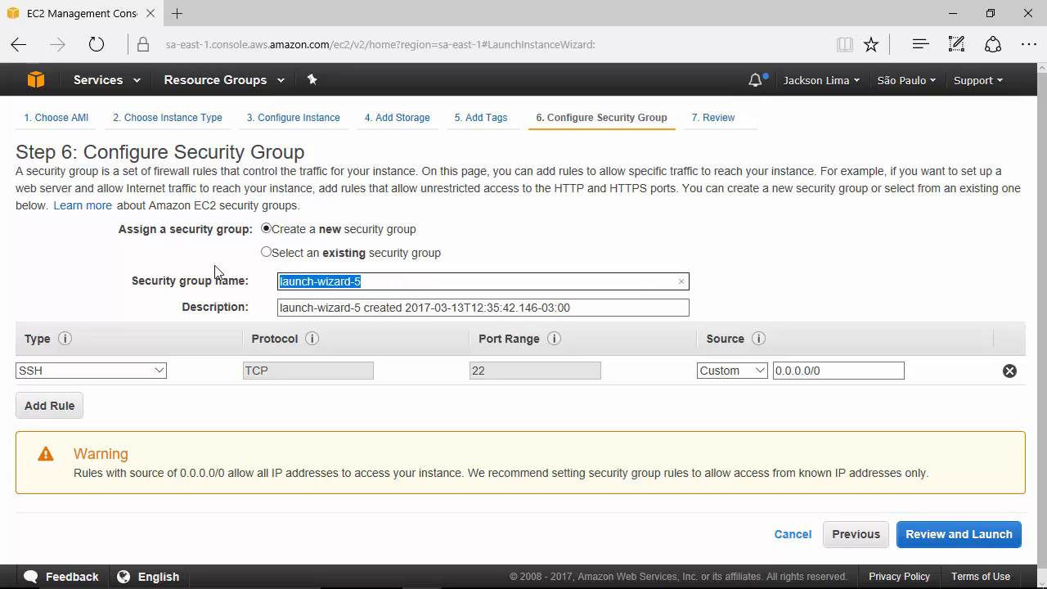
{"action": "type", "text": "coopert"}
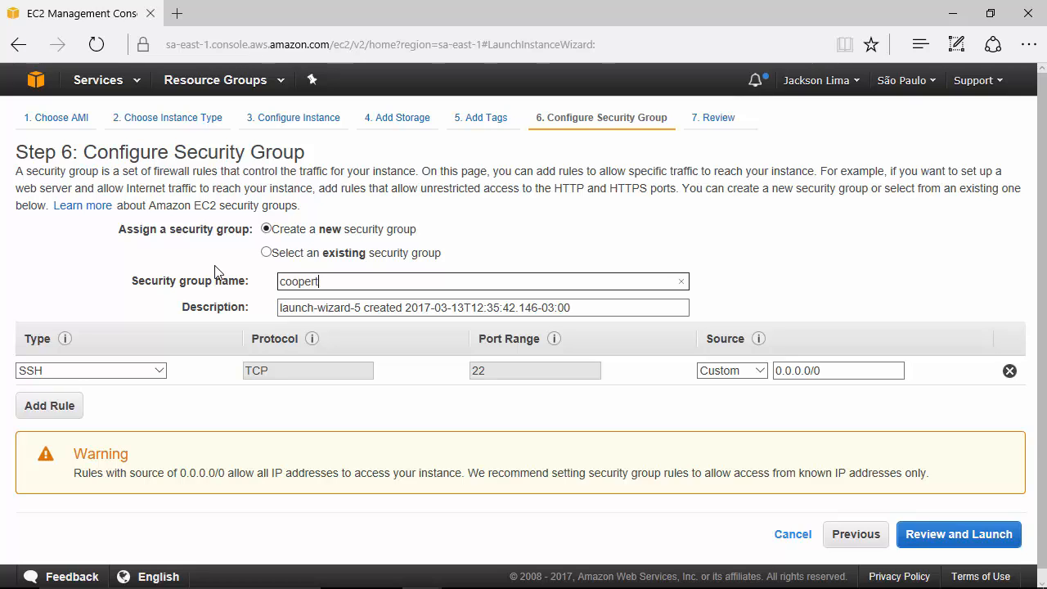
{"action": "type", "text": "ai-sg"}
{"action": "left_click", "coordinate": [421, 307]}
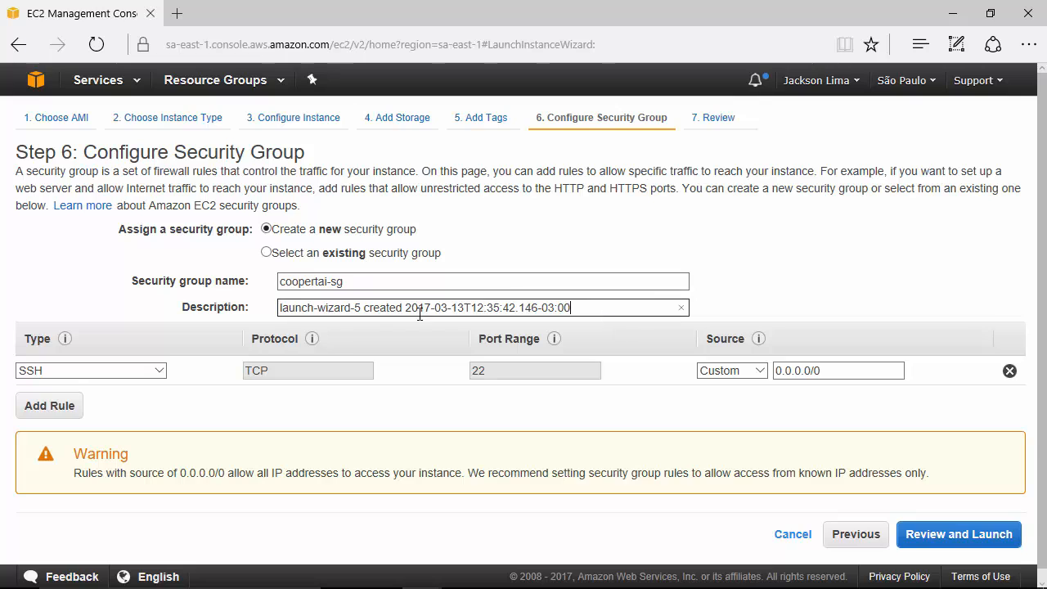
{"action": "key", "text": "ctrl+a"}
{"action": "type", "text": "copp"}
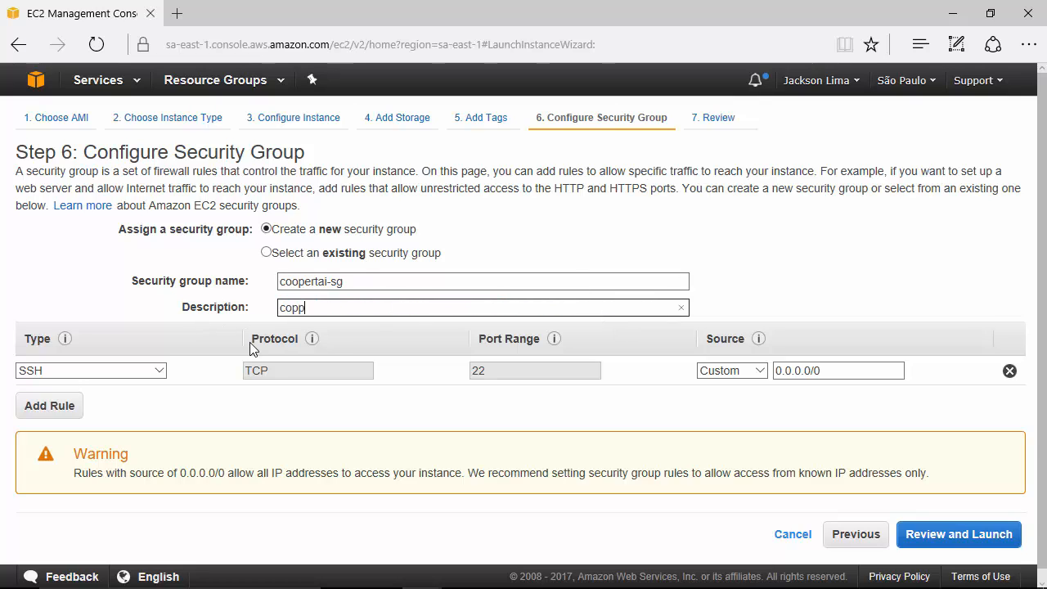
{"action": "key", "text": "BackSpace"}
{"action": "key", "text": "BackSpace"}
{"action": "type", "text": "operati-sg"}
Step: Review the instance launch summary and proceed with the launch to the key pair selection
{"action": "left_click", "coordinate": [942, 537]}
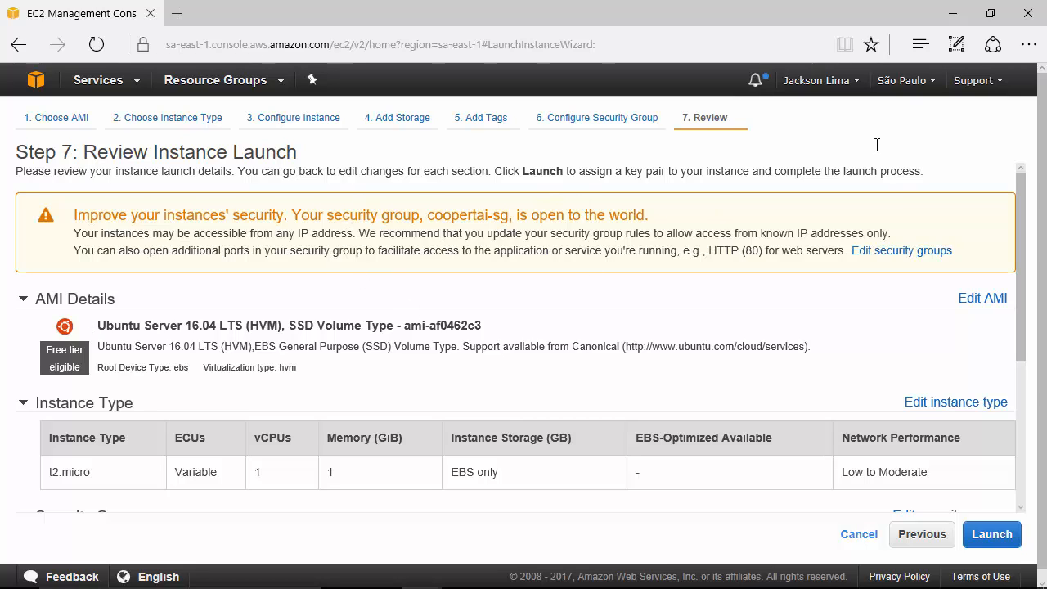
{"action": "left_click_drag", "start_coordinate": [1025, 200], "coordinate": [1000, 351]}
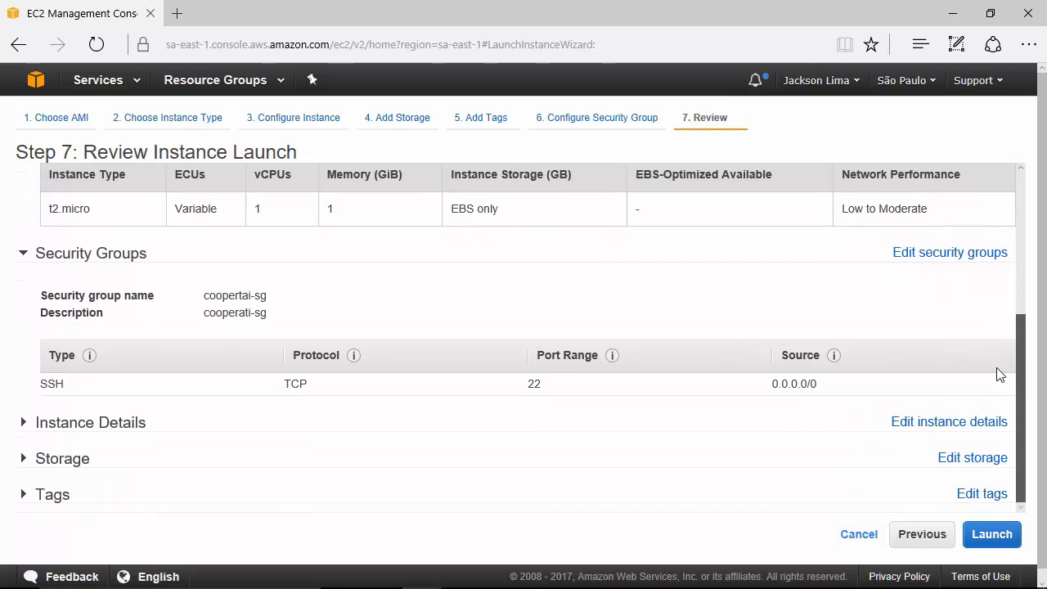
{"action": "left_click", "coordinate": [993, 545]}
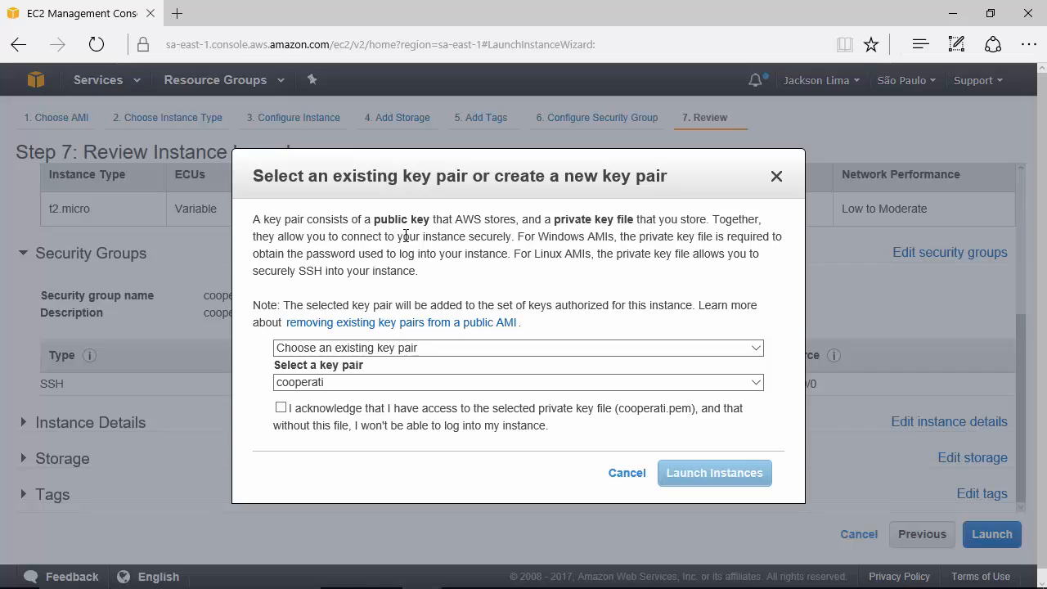
{"action": "left_click", "coordinate": [436, 351]}
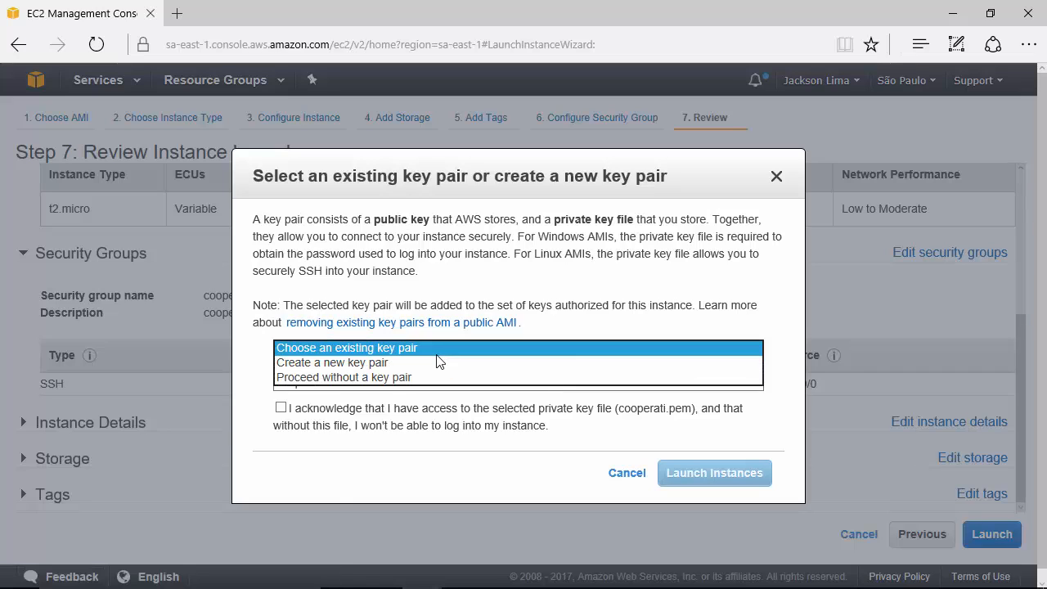
{"action": "left_click", "coordinate": [360, 348]}
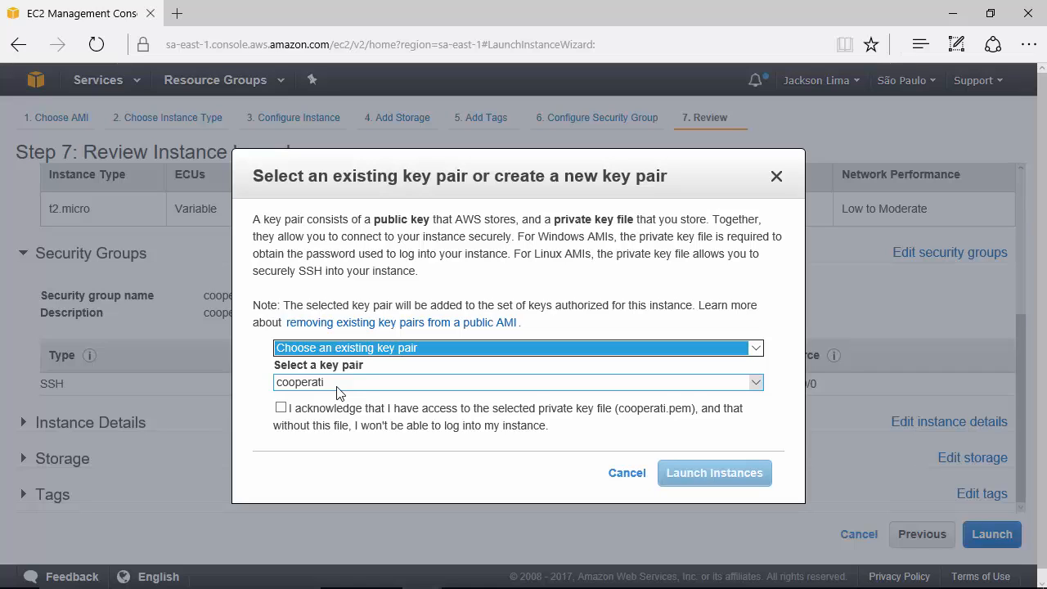
{"action": "left_click", "coordinate": [364, 350]}
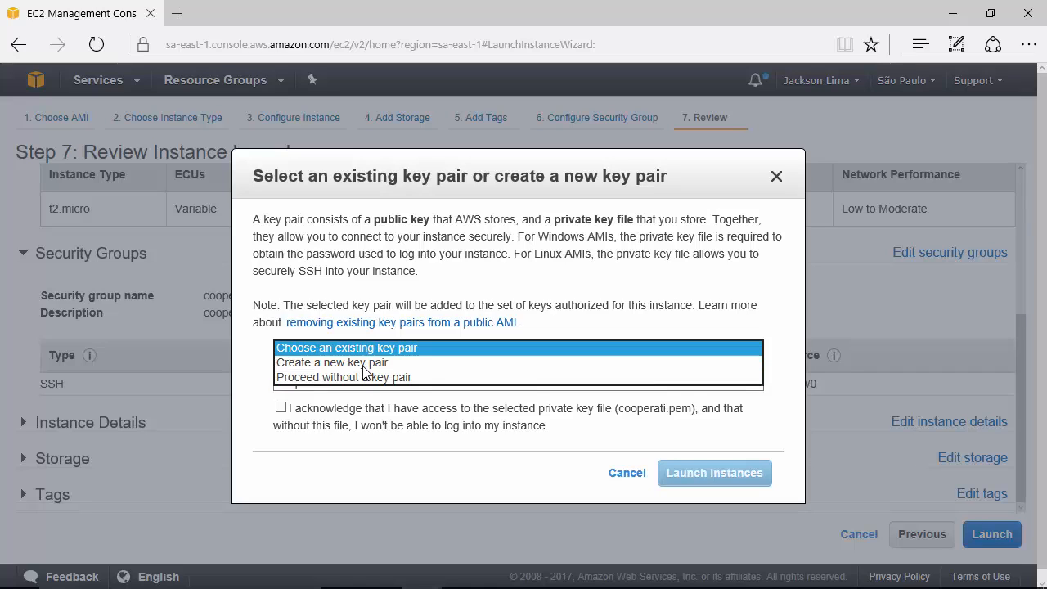
{"action": "left_click", "coordinate": [362, 365]}
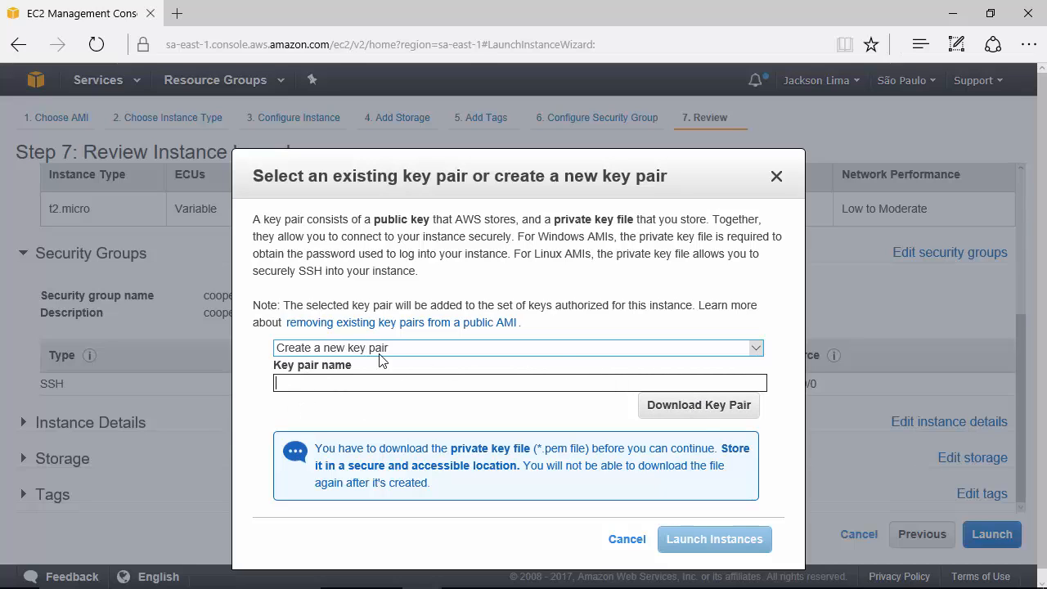
{"action": "left_click", "coordinate": [329, 350]}
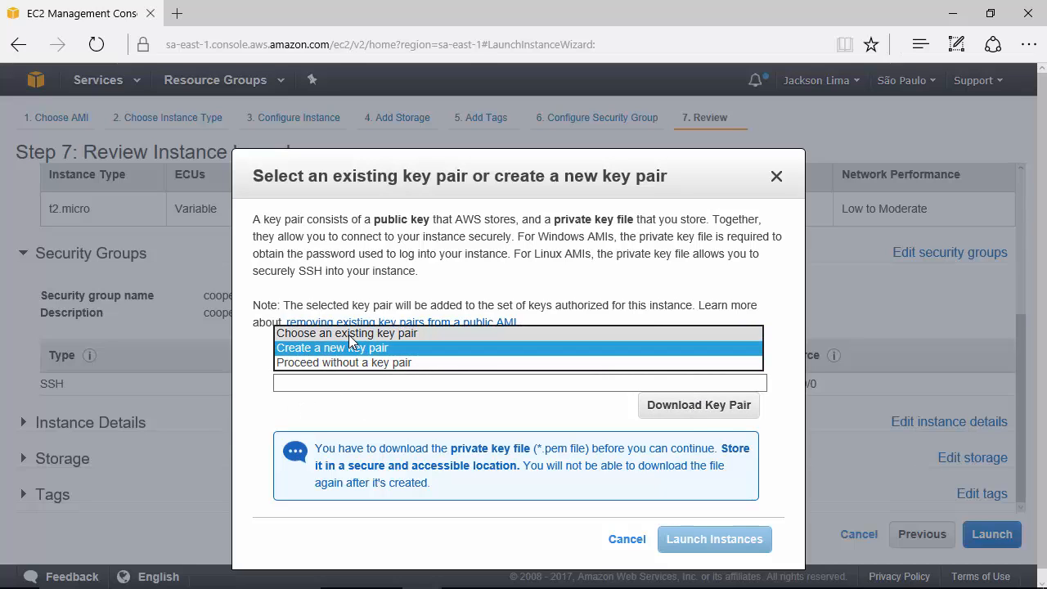
{"action": "left_click", "coordinate": [350, 342]}
Step: Select the existing cooperati key pair and acknowledge having access to its private key file
{"action": "left_click", "coordinate": [340, 384]}
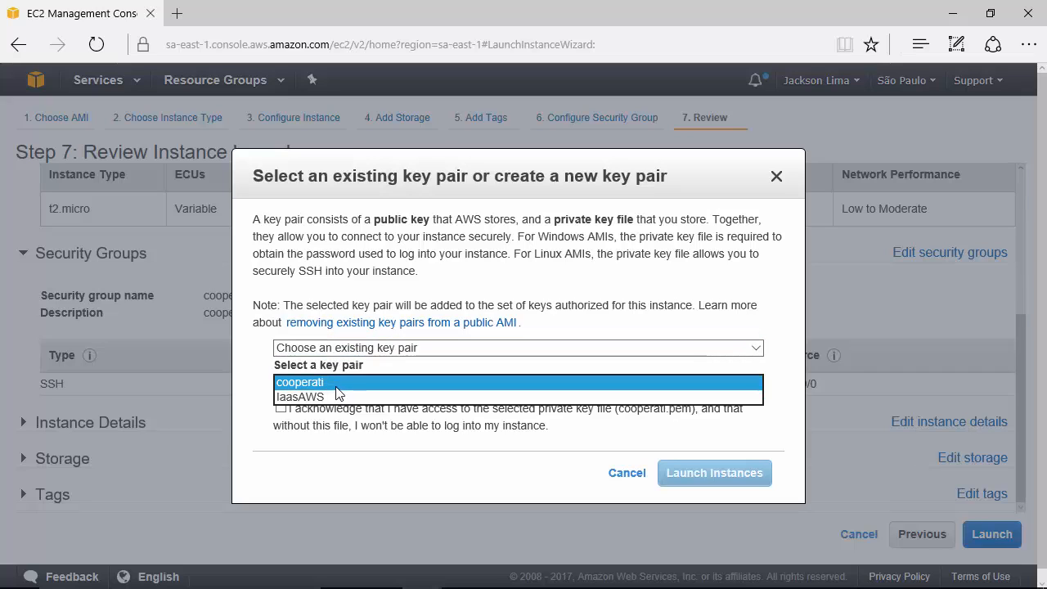
{"action": "left_click", "coordinate": [325, 448]}
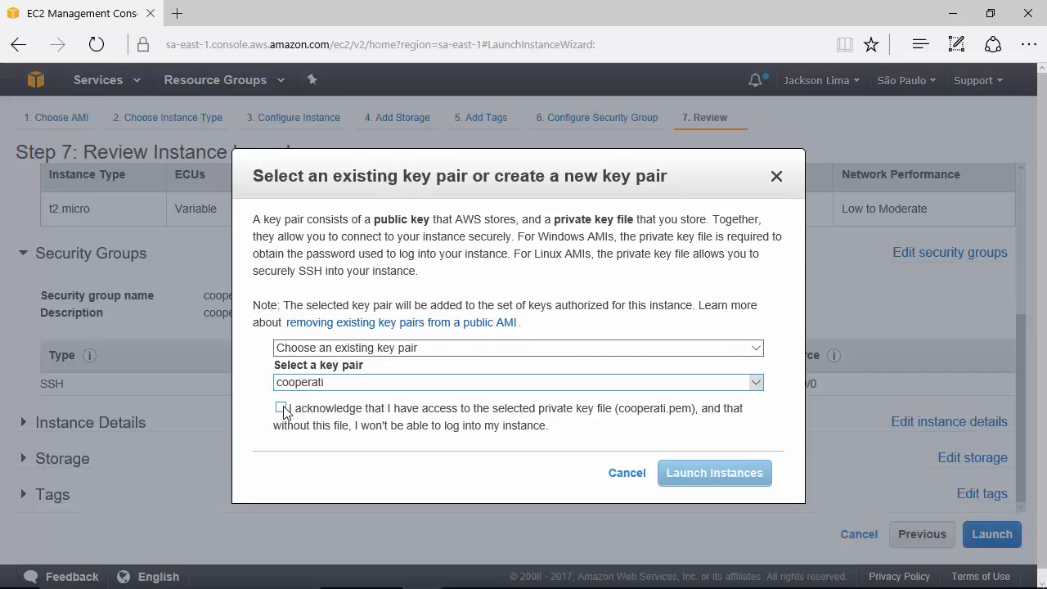
{"action": "left_click", "coordinate": [281, 408]}
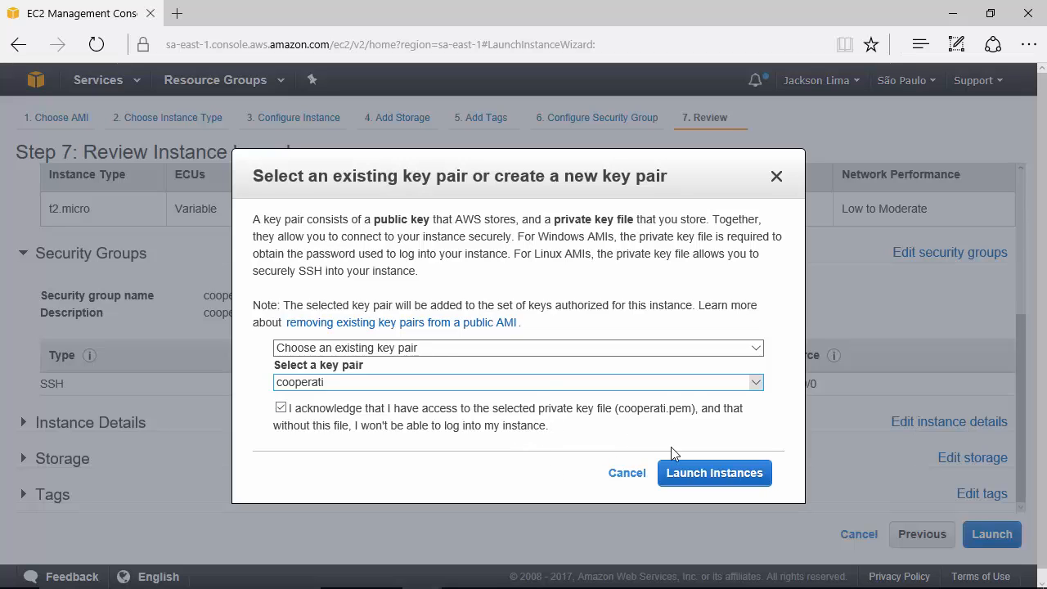
Step: Launch the configured instance with the selected key pair and return to the EC2 dashboard
{"action": "left_click", "coordinate": [714, 474]}
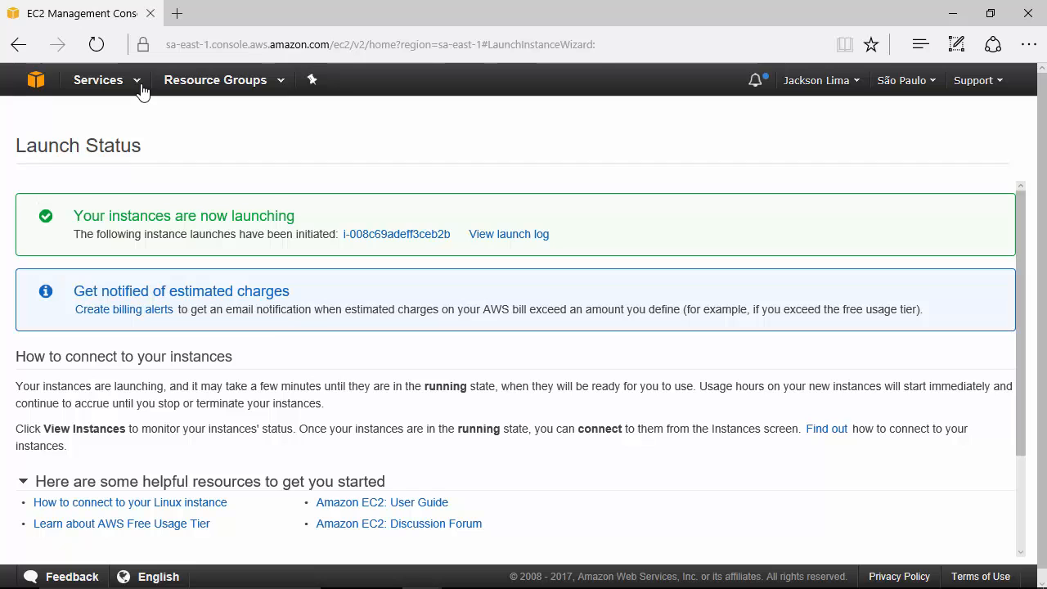
{"action": "left_click", "coordinate": [140, 85]}
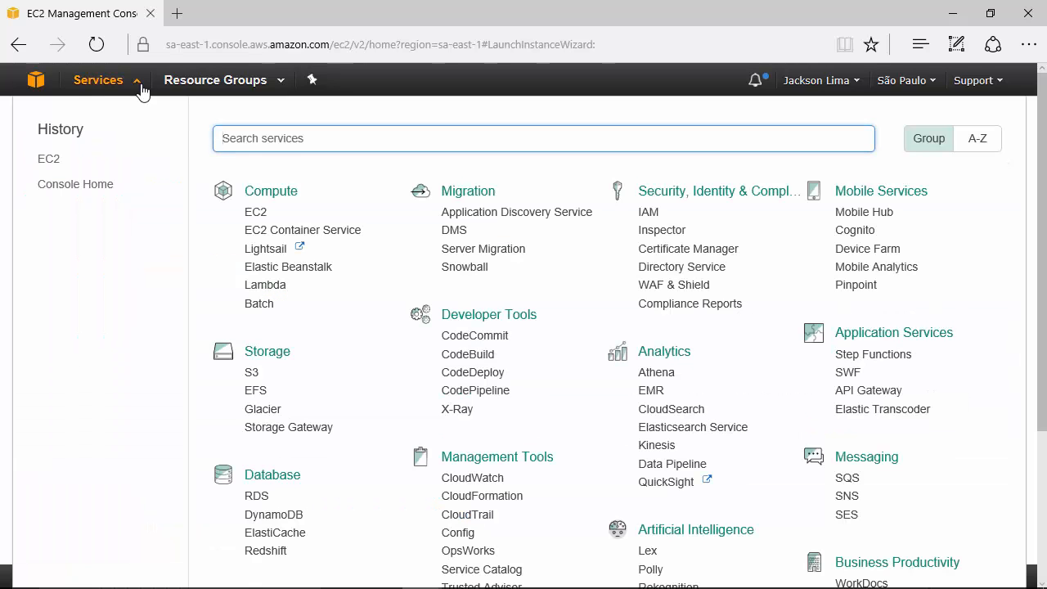
{"action": "left_click", "coordinate": [255, 212]}
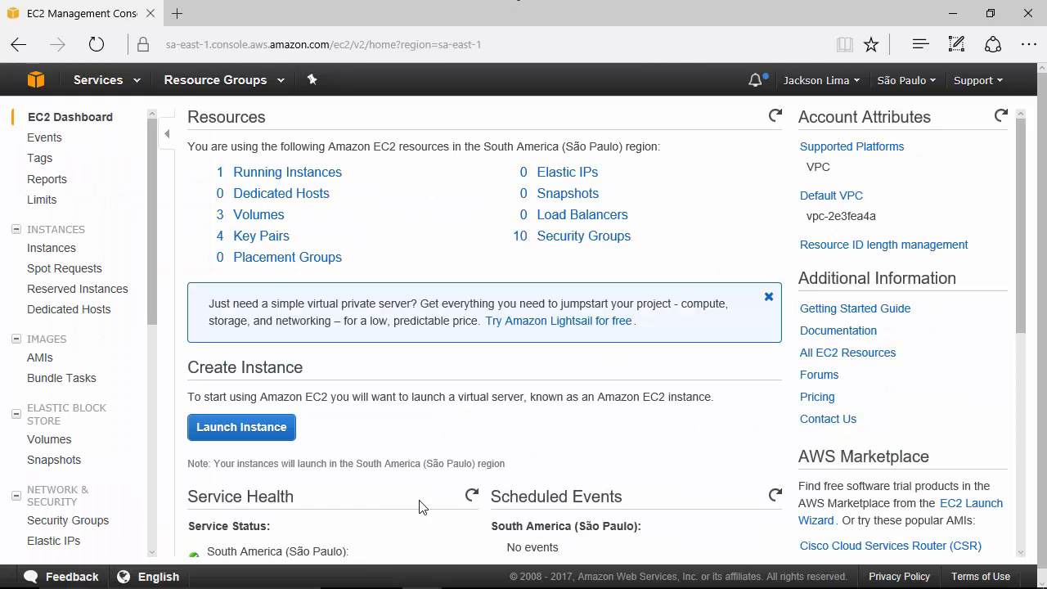
Step: Start another instance launch with the Ubuntu Server 16.04 LTS image, keep the t2.micro type and continue to the instance details
{"action": "left_click", "coordinate": [256, 438]}
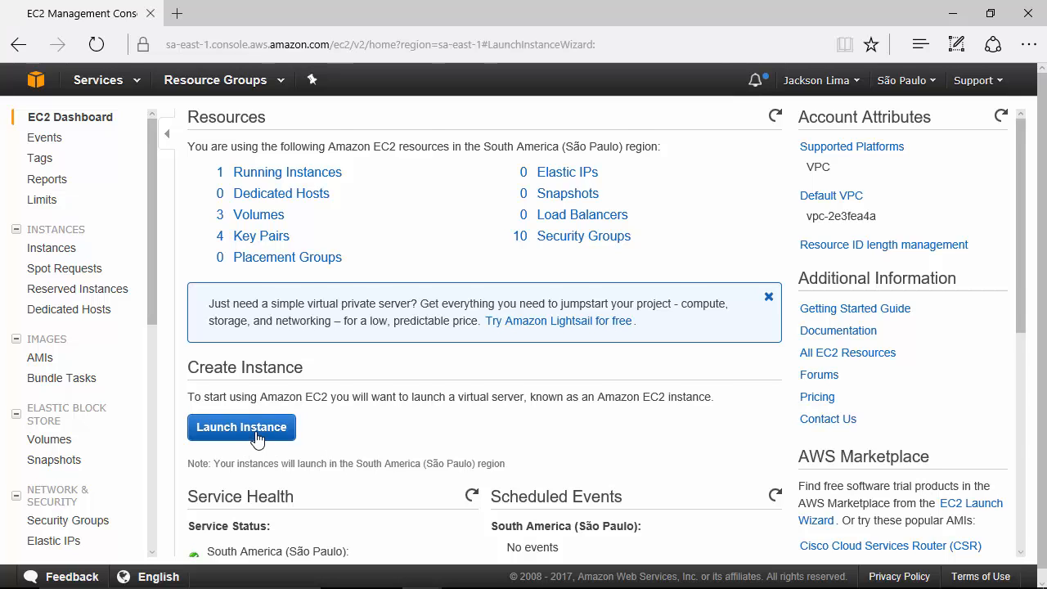
{"action": "left_click_drag", "start_coordinate": [1021, 200], "coordinate": [1027, 228]}
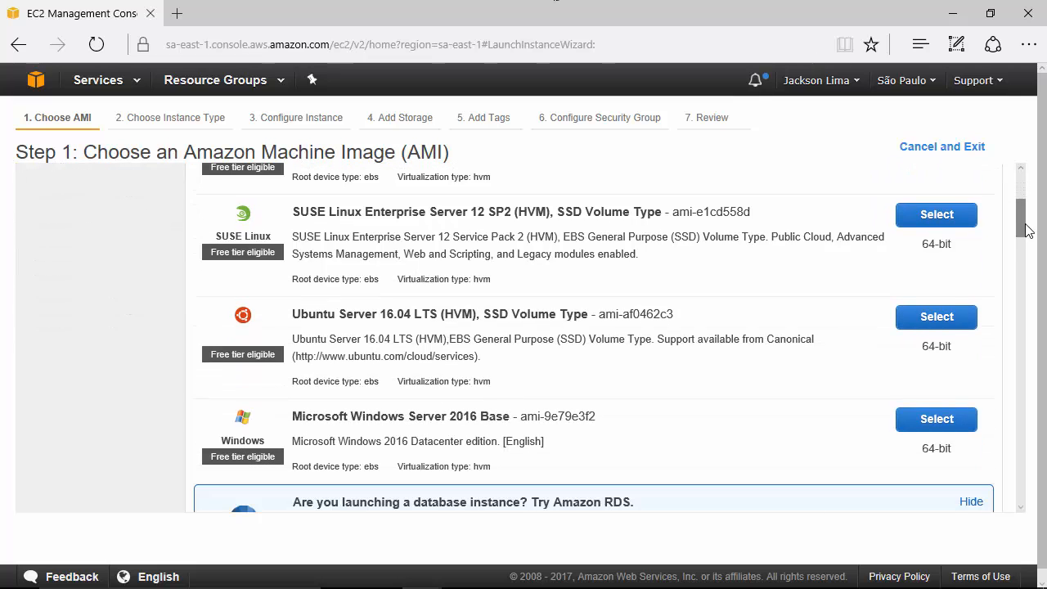
{"action": "left_click", "coordinate": [937, 316]}
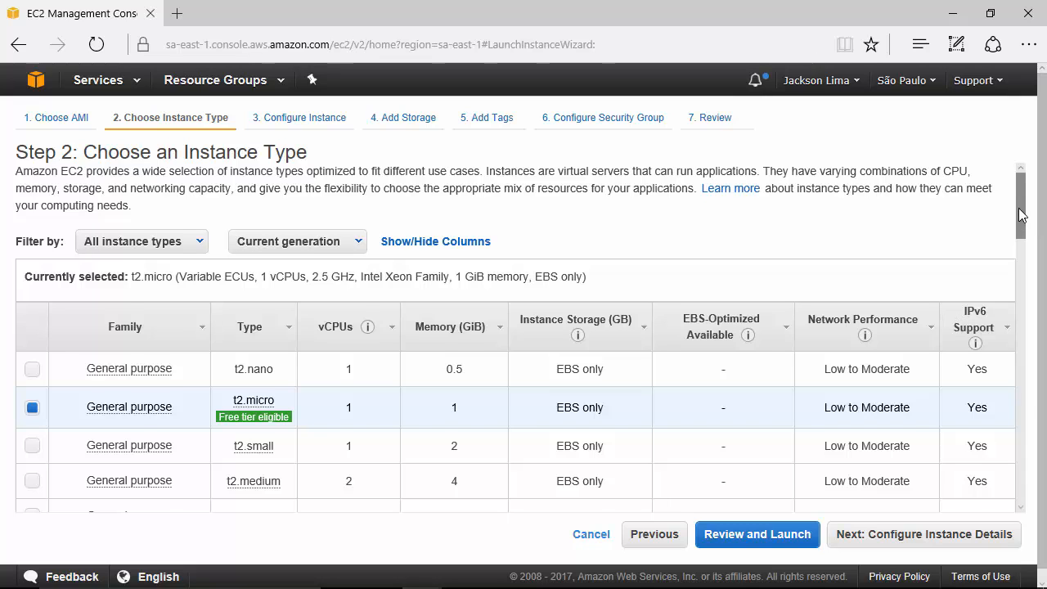
{"action": "scroll", "coordinate": [1023, 216], "scroll_direction": "down", "scroll_amount": 1}
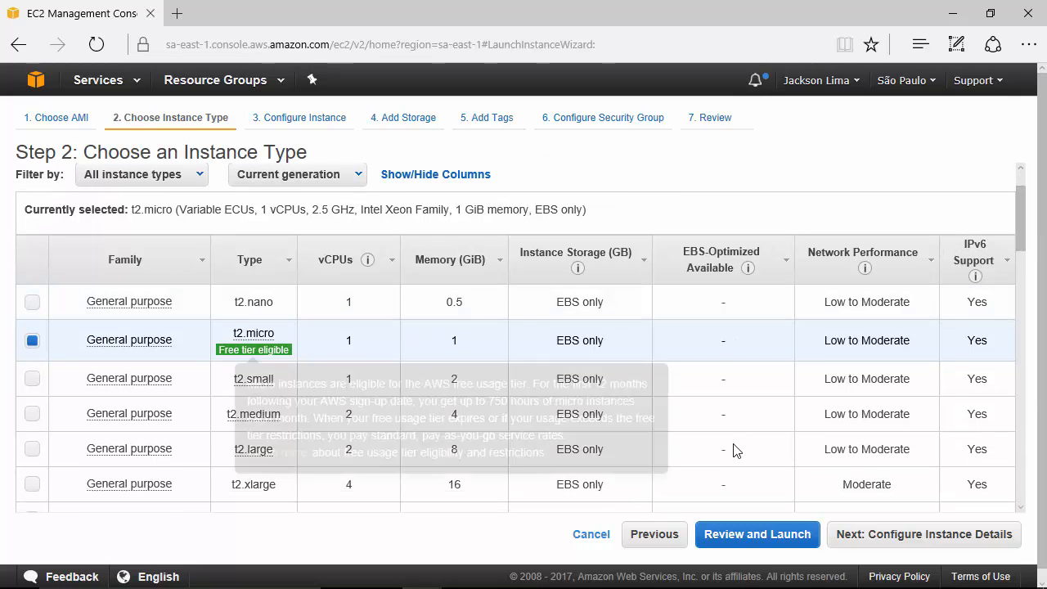
{"action": "left_click", "coordinate": [948, 541]}
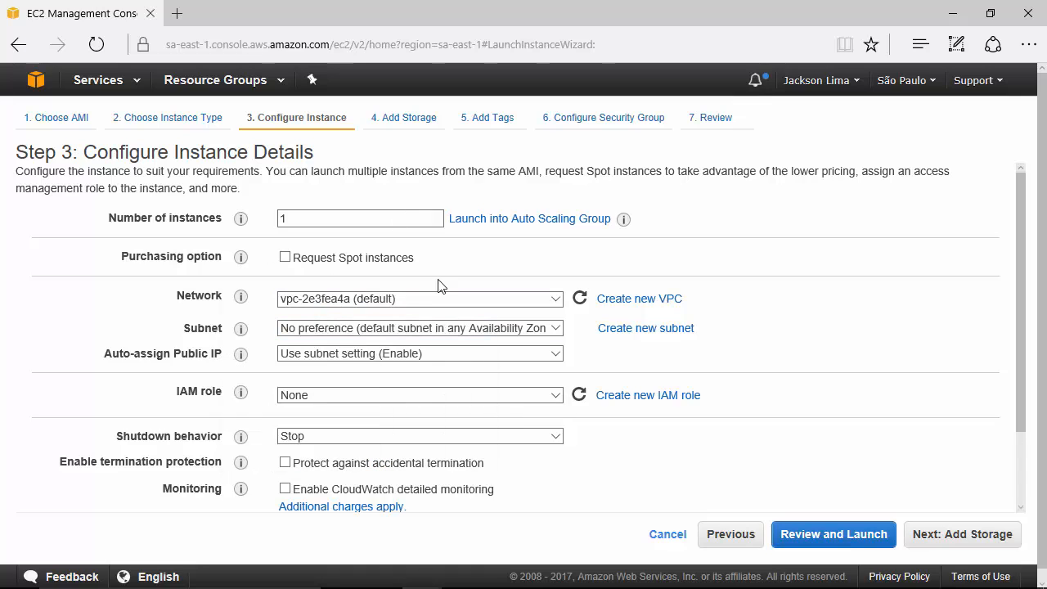
Step: Set the instance's subnet to subnet-a01864c4, the default in sa-east-1a, and go straight to the launch review
{"action": "left_click", "coordinate": [365, 336]}
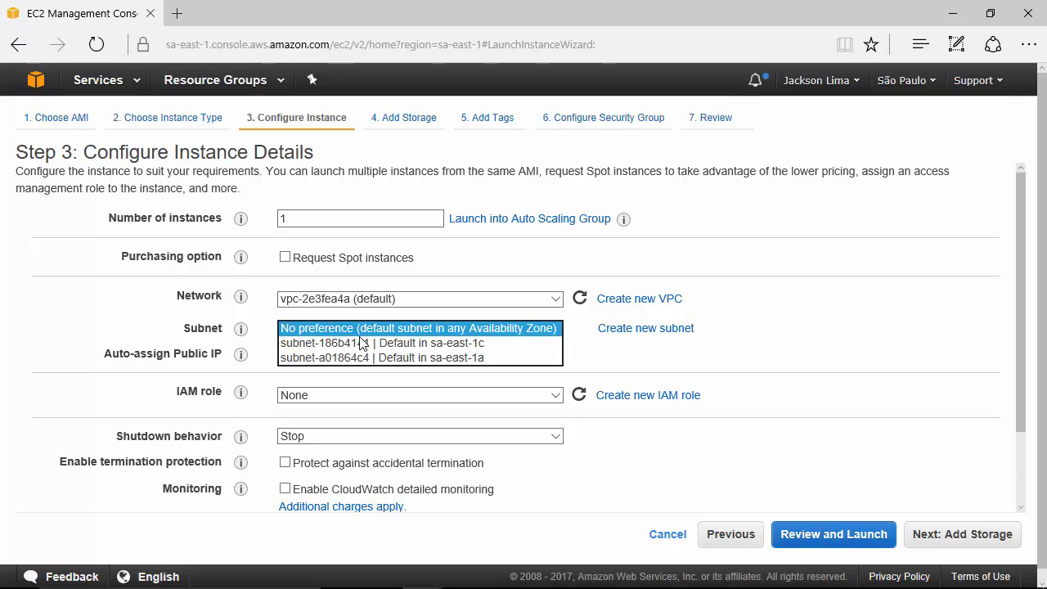
{"action": "left_click", "coordinate": [486, 358]}
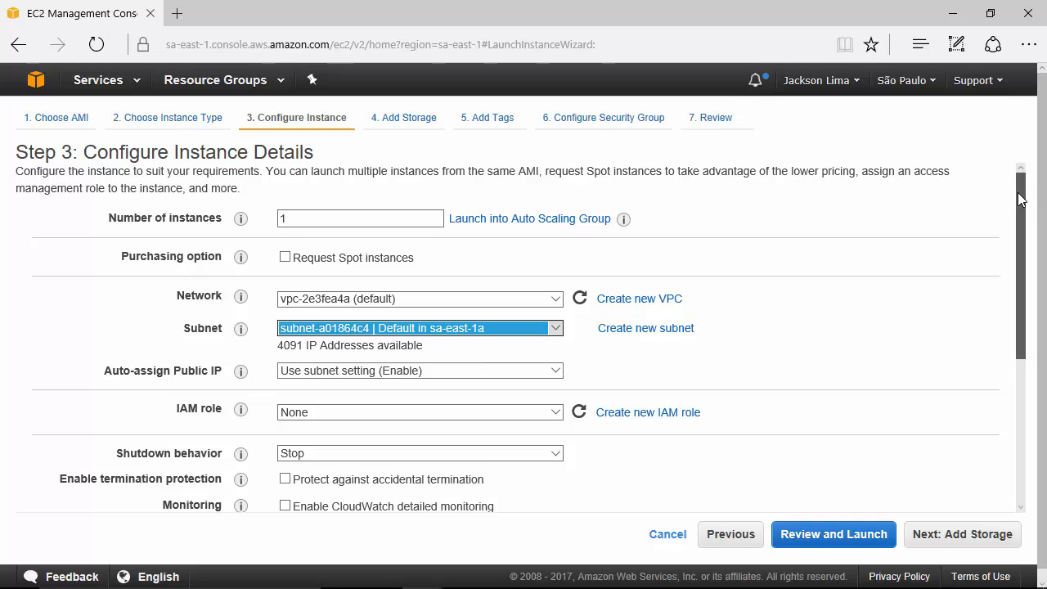
{"action": "left_click_drag", "start_coordinate": [1020, 201], "coordinate": [1036, 121]}
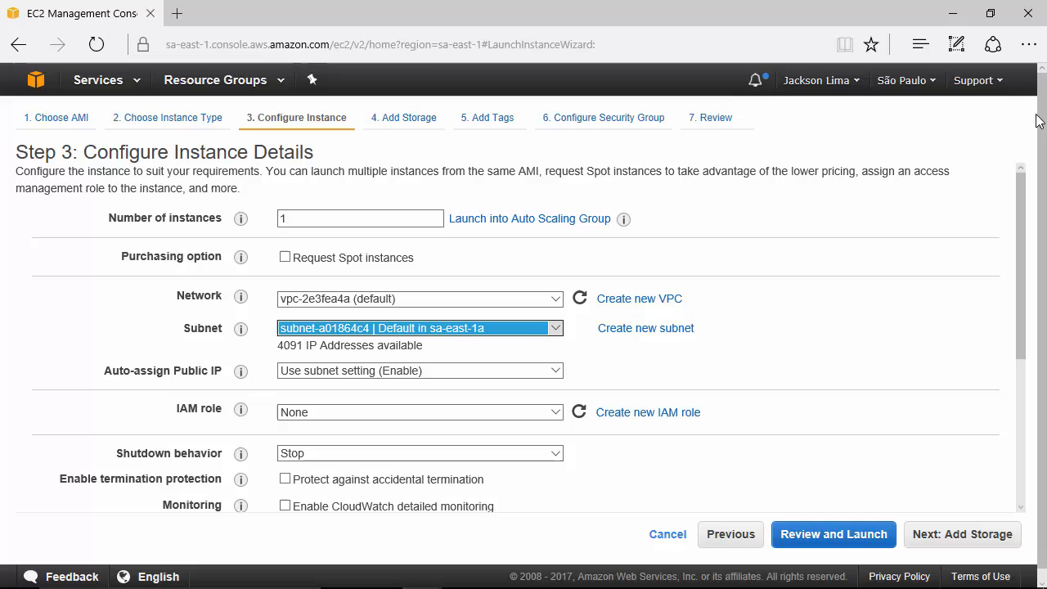
{"action": "left_click", "coordinate": [833, 536]}
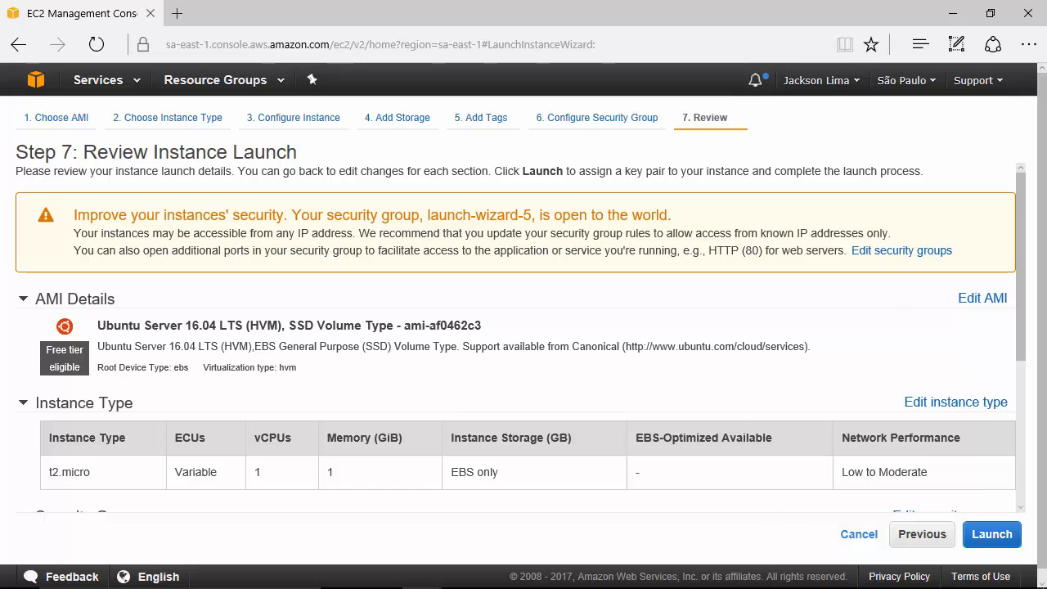
Step: Review the second instance's settings and launch it with the existing cooperati key pair, acknowledging access to its private key file
{"action": "left_click_drag", "start_coordinate": [1021, 198], "coordinate": [1025, 372]}
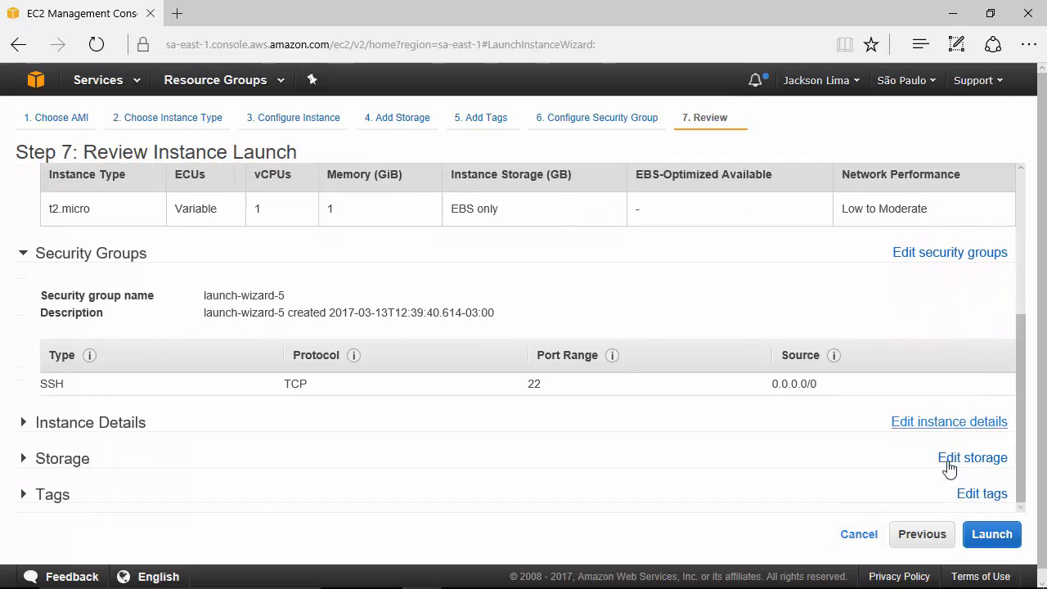
{"action": "left_click", "coordinate": [992, 534]}
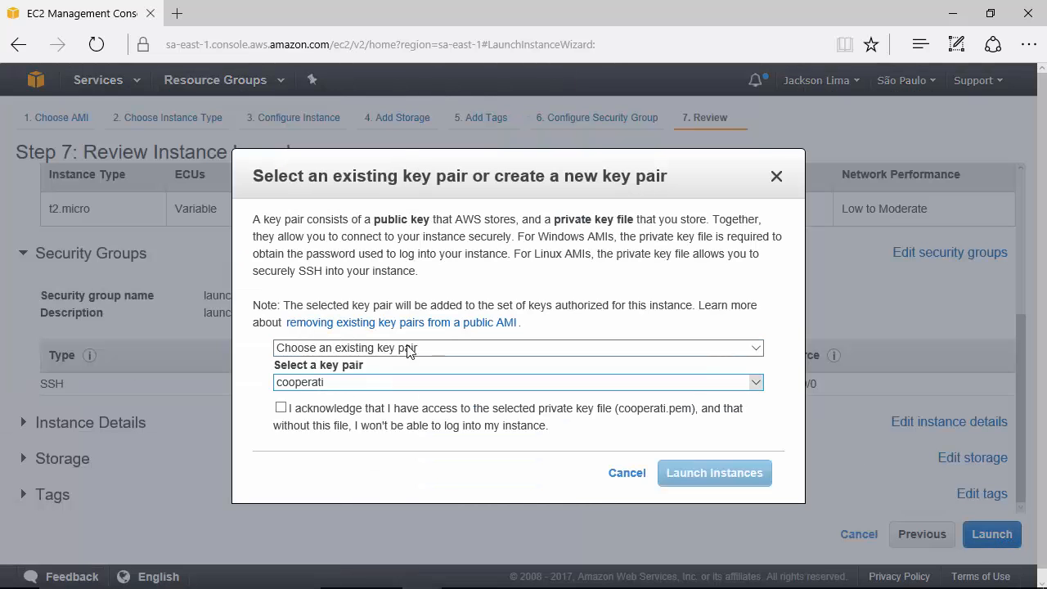
{"action": "left_click", "coordinate": [281, 407]}
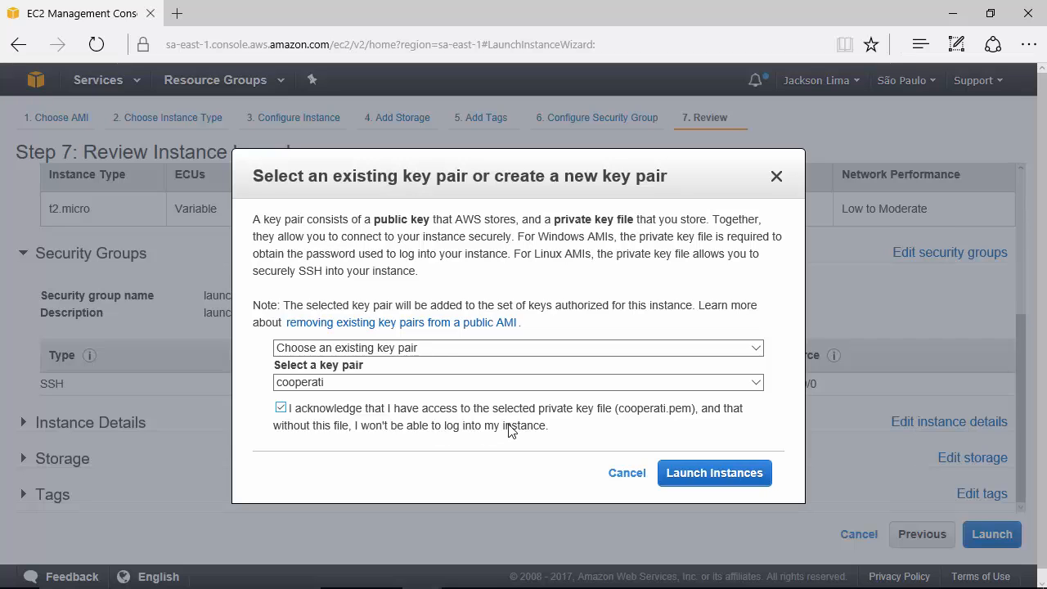
{"action": "left_click", "coordinate": [736, 478]}
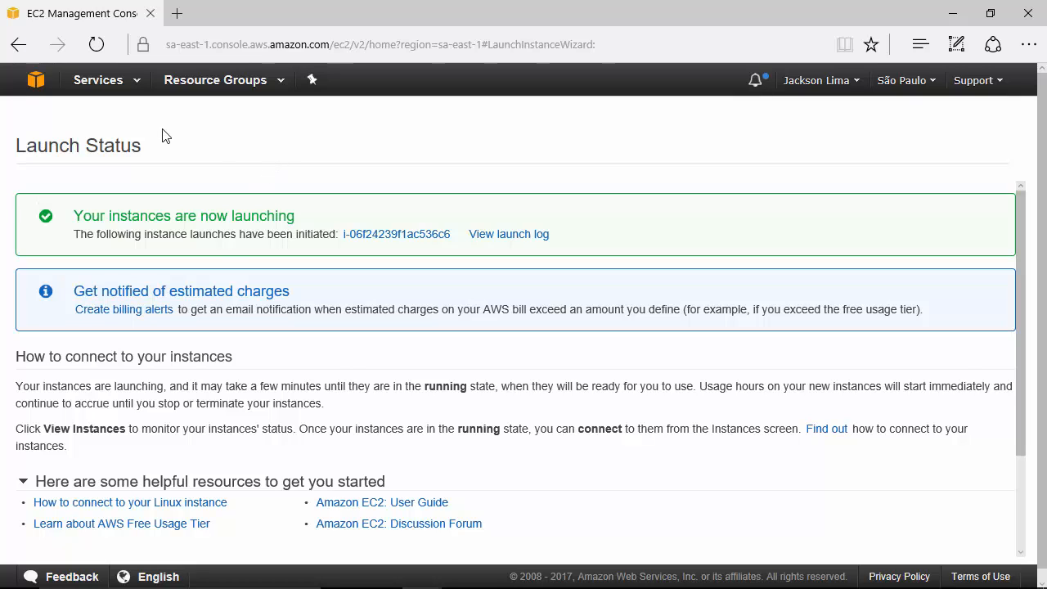
Step: Return to the EC2 dashboard and open the list of running instances
{"action": "left_click", "coordinate": [134, 83]}
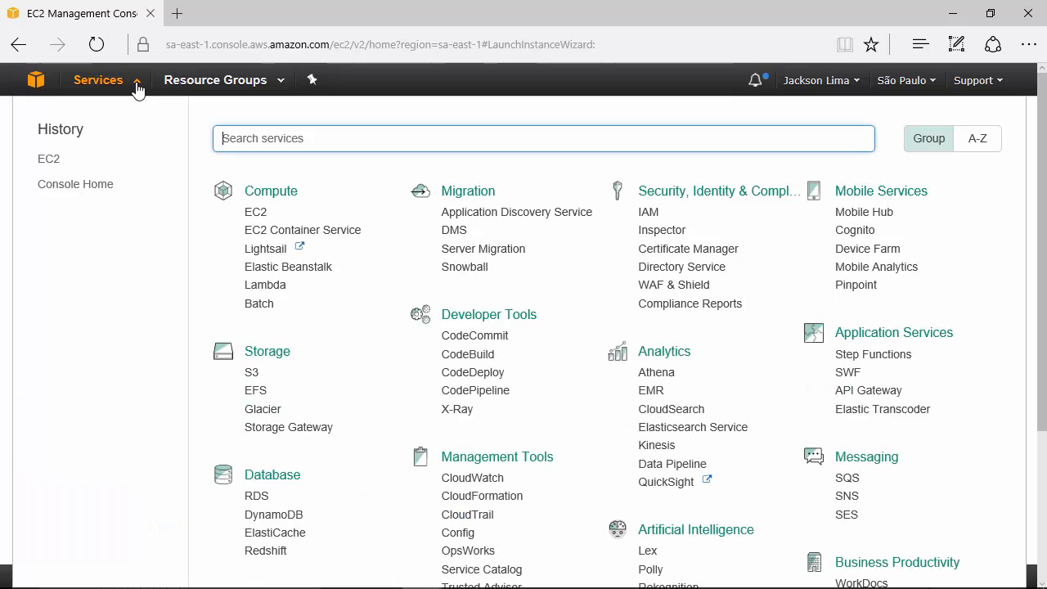
{"action": "left_click", "coordinate": [51, 163]}
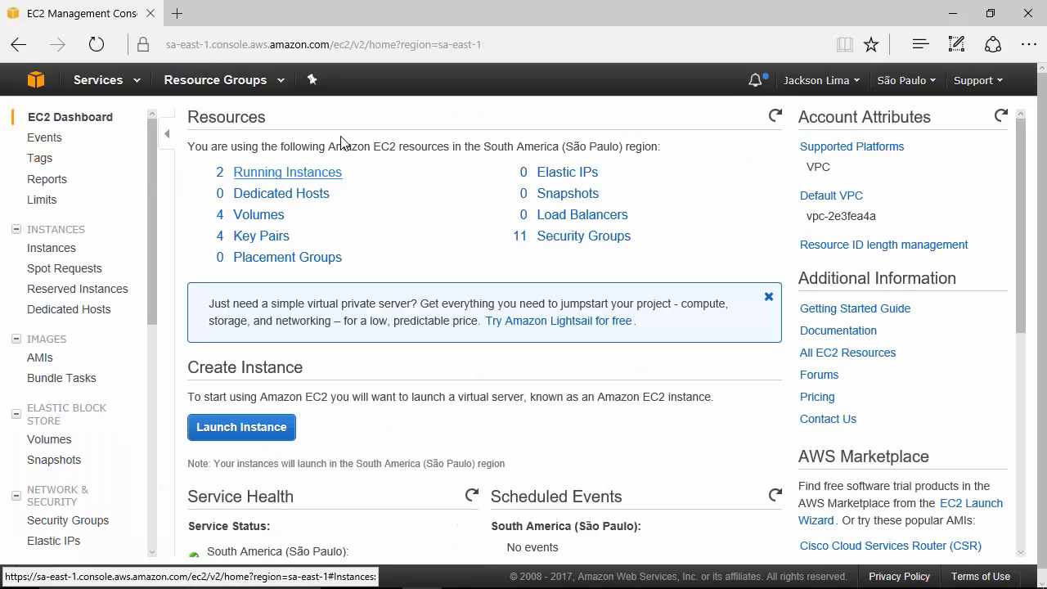
{"action": "left_click", "coordinate": [299, 177]}
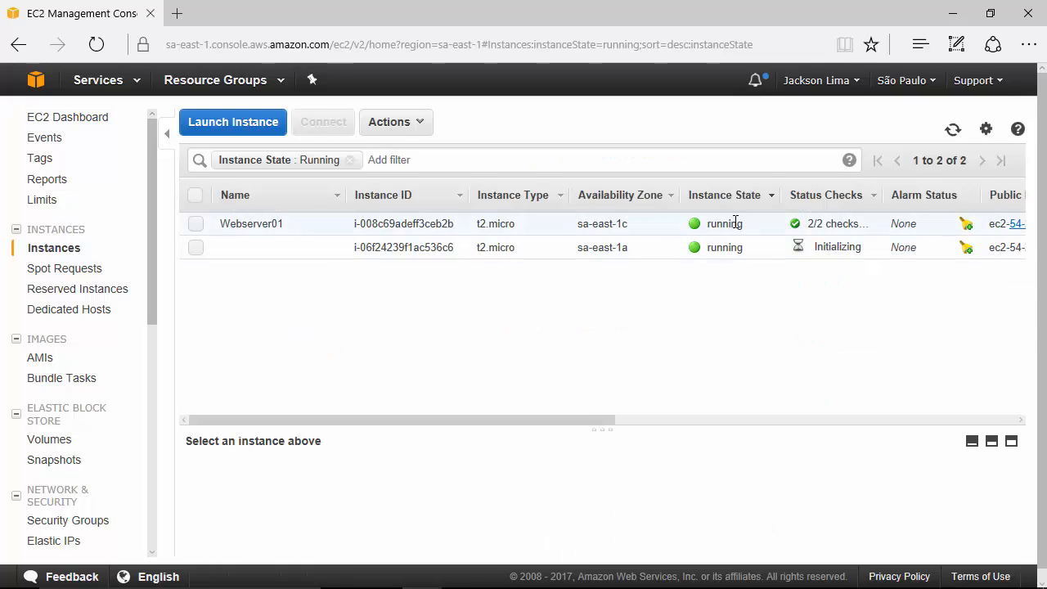
Step: Name the unnamed running instance in sa-east-1a Webserver02
{"action": "left_click", "coordinate": [824, 247]}
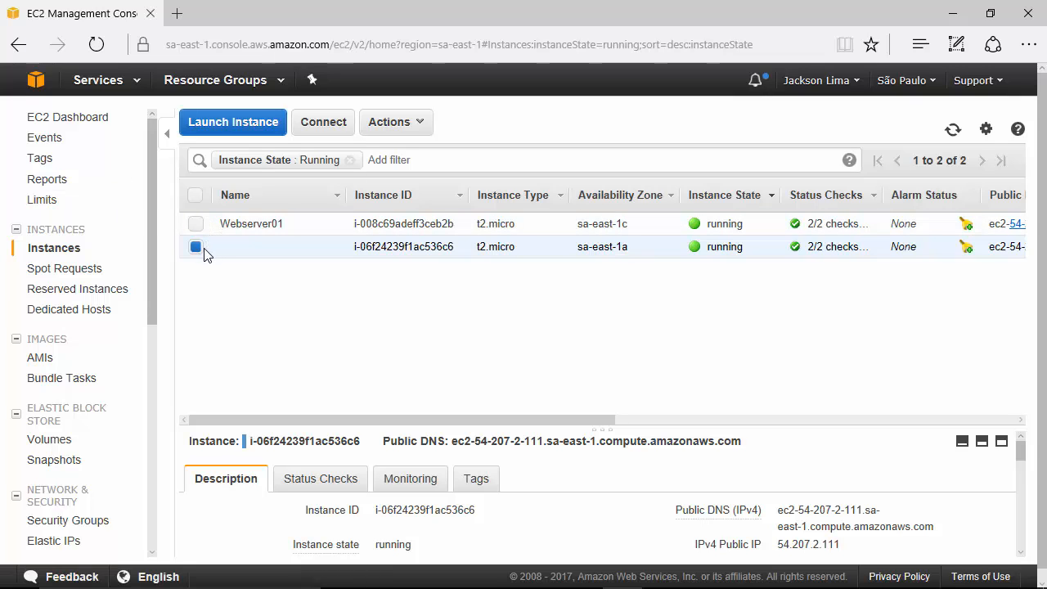
{"action": "mouse_move", "coordinate": [332, 255]}
{"action": "left_click", "coordinate": [332, 249]}
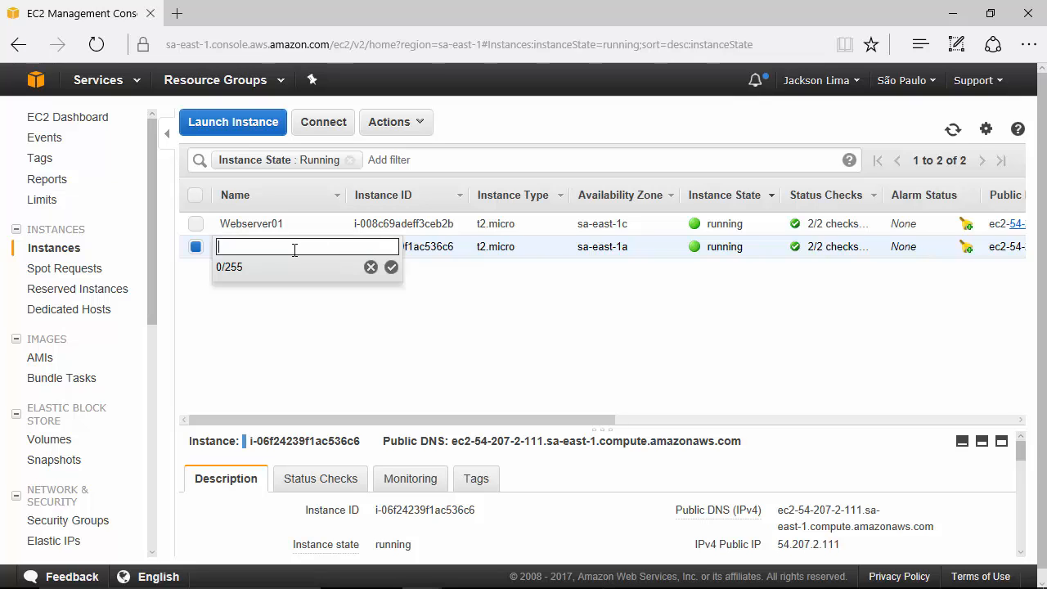
{"action": "type", "text": "Webserver02"}
{"action": "left_click", "coordinate": [391, 267]}
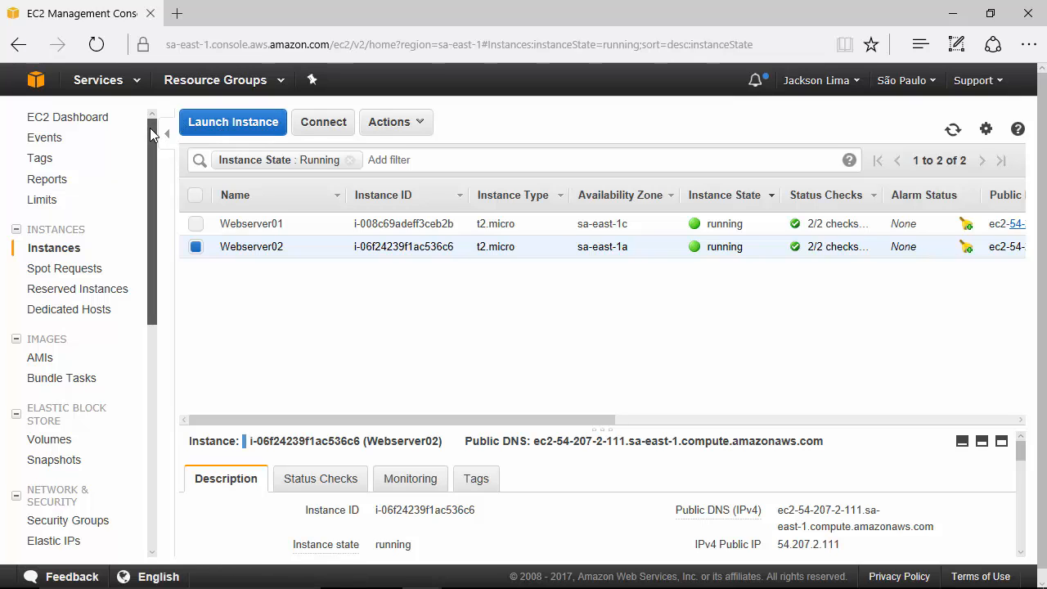
Step: Start creating a load balancer of the Classic Load Balancer type and continue to its basic configuration
{"action": "left_click_drag", "start_coordinate": [150, 133], "coordinate": [149, 307]}
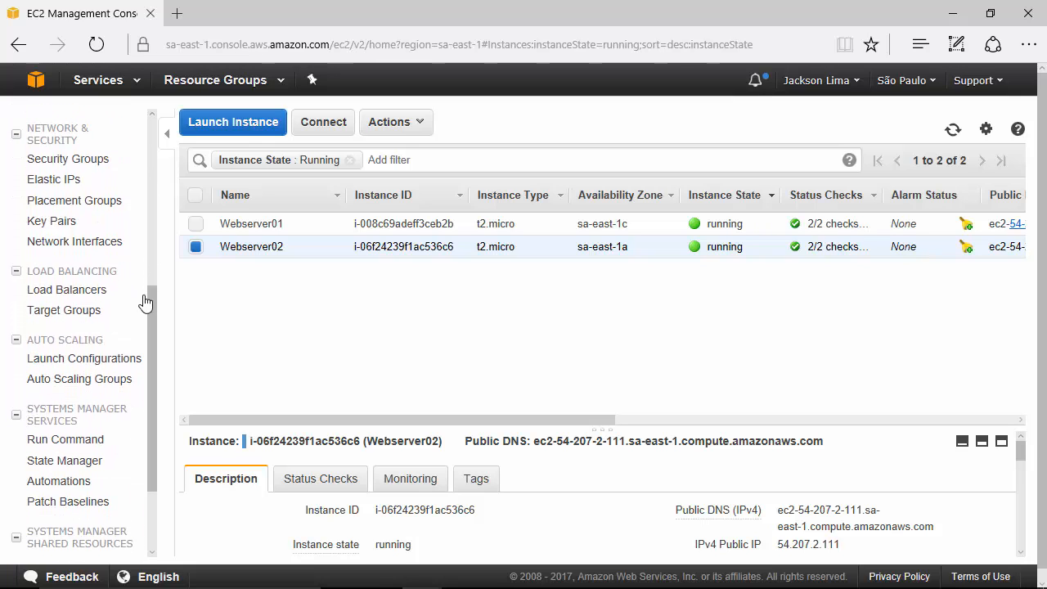
{"action": "left_click", "coordinate": [49, 290]}
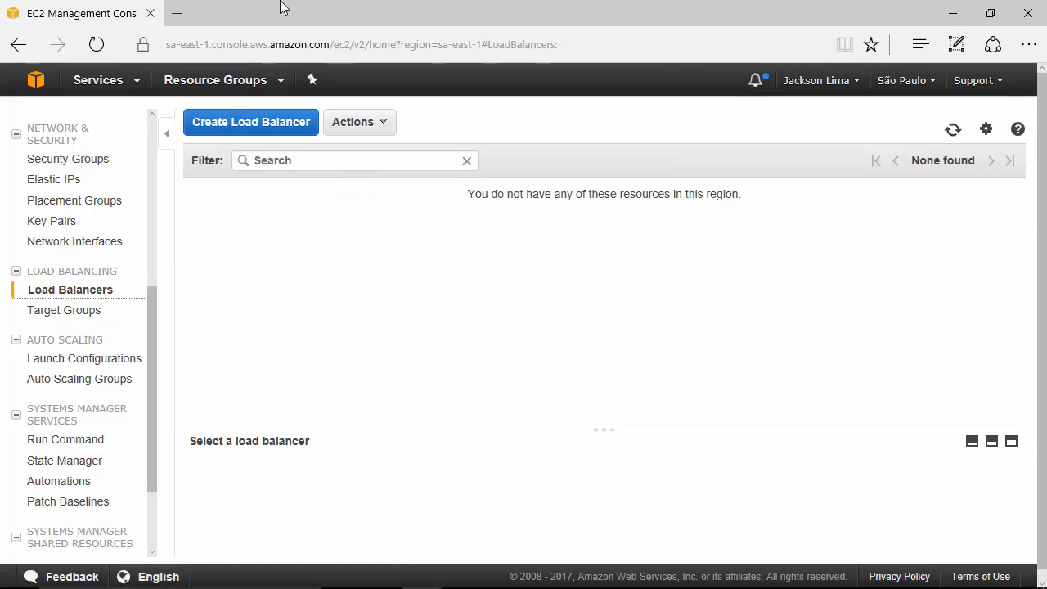
{"action": "left_click", "coordinate": [292, 123]}
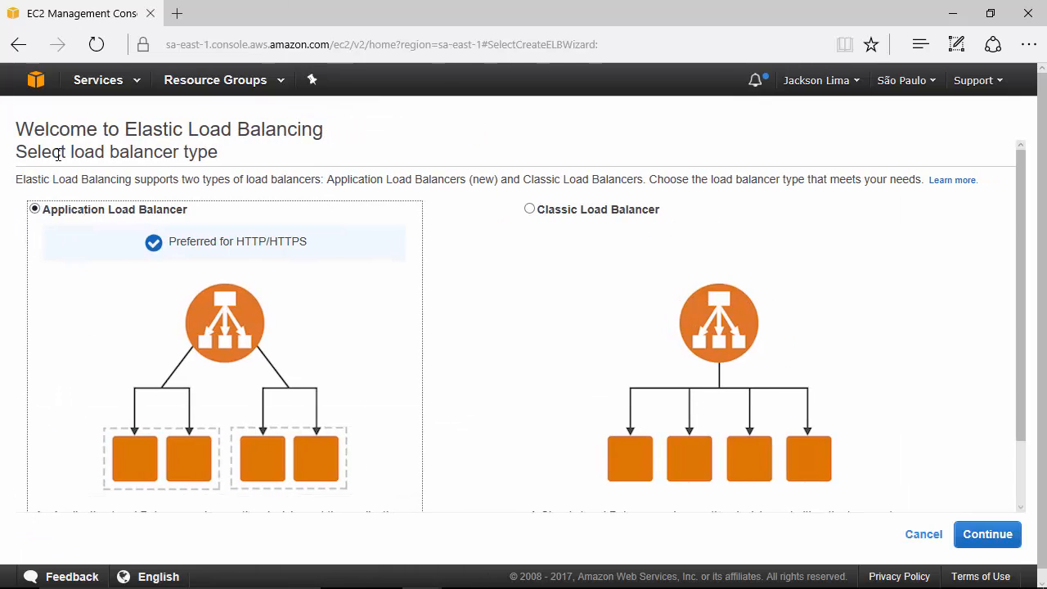
{"action": "left_click", "coordinate": [530, 209]}
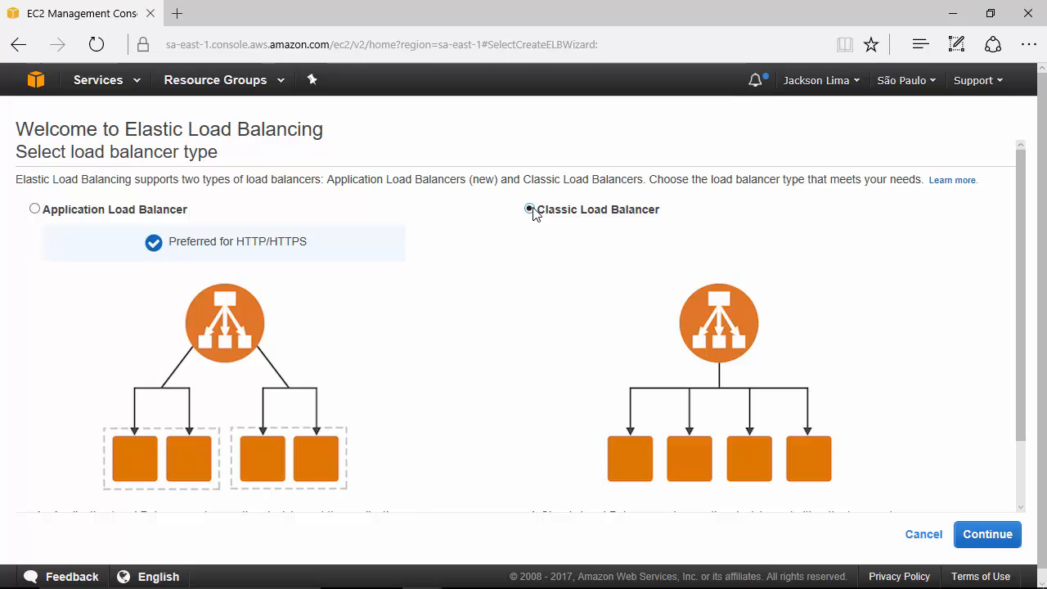
{"action": "left_click_drag", "start_coordinate": [1022, 239], "coordinate": [1024, 316]}
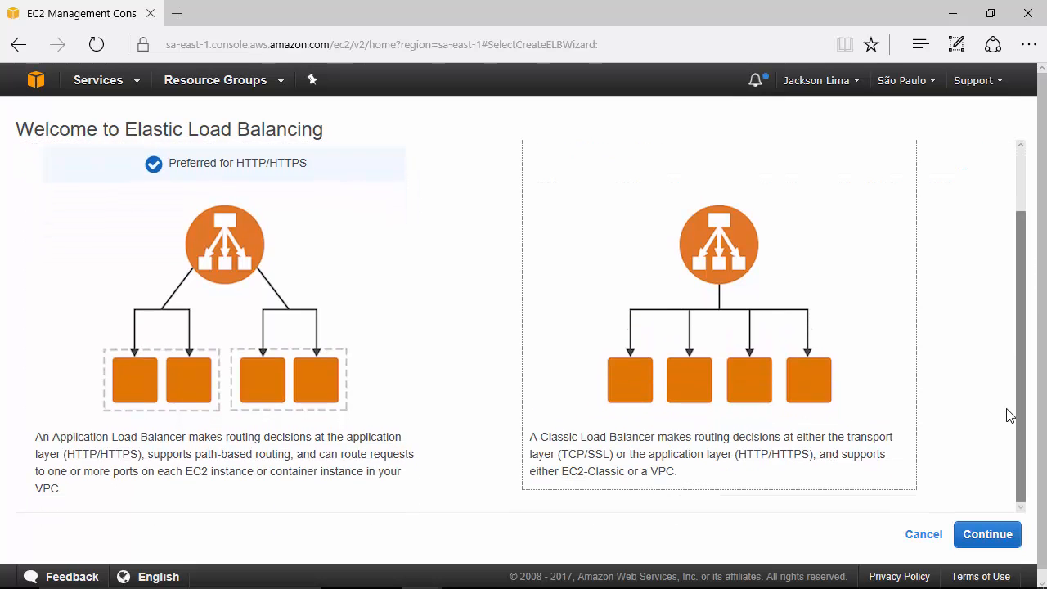
{"action": "left_click", "coordinate": [996, 537]}
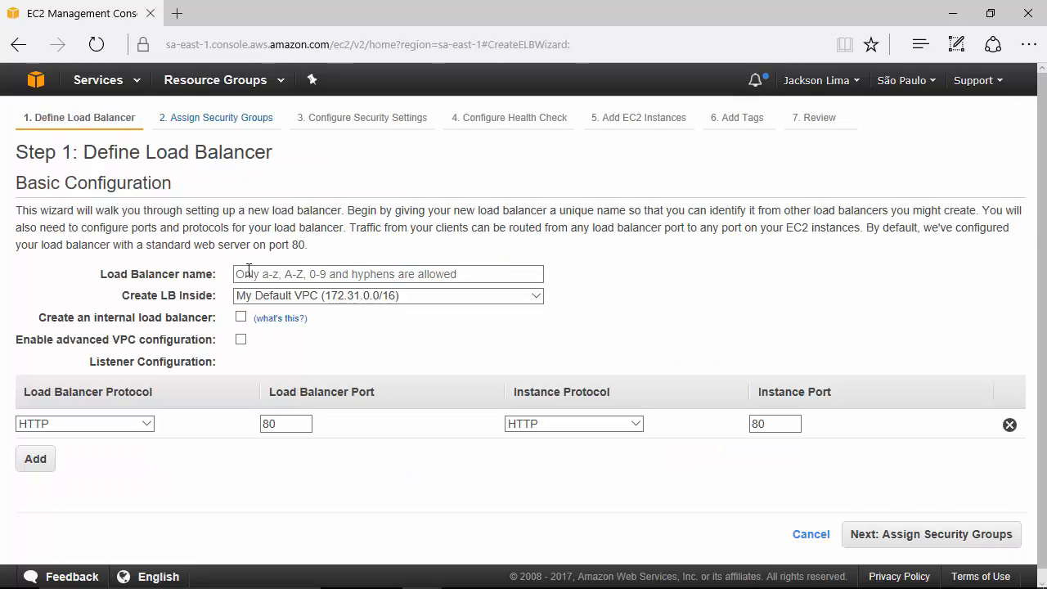
Step: Name the new load balancer lb-cooperati
{"action": "left_click", "coordinate": [295, 281]}
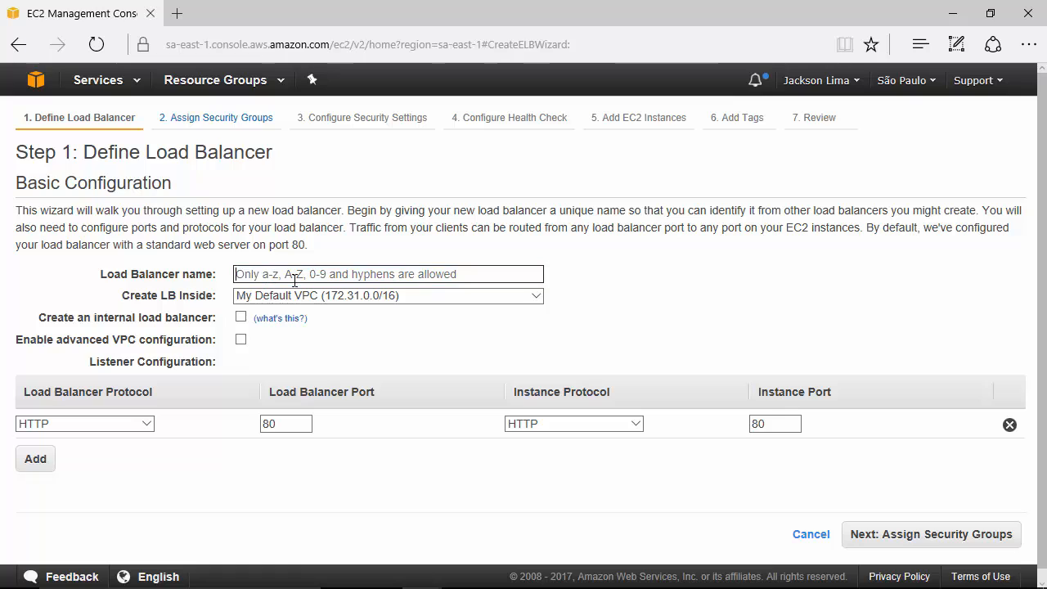
{"action": "type", "text": "l"}
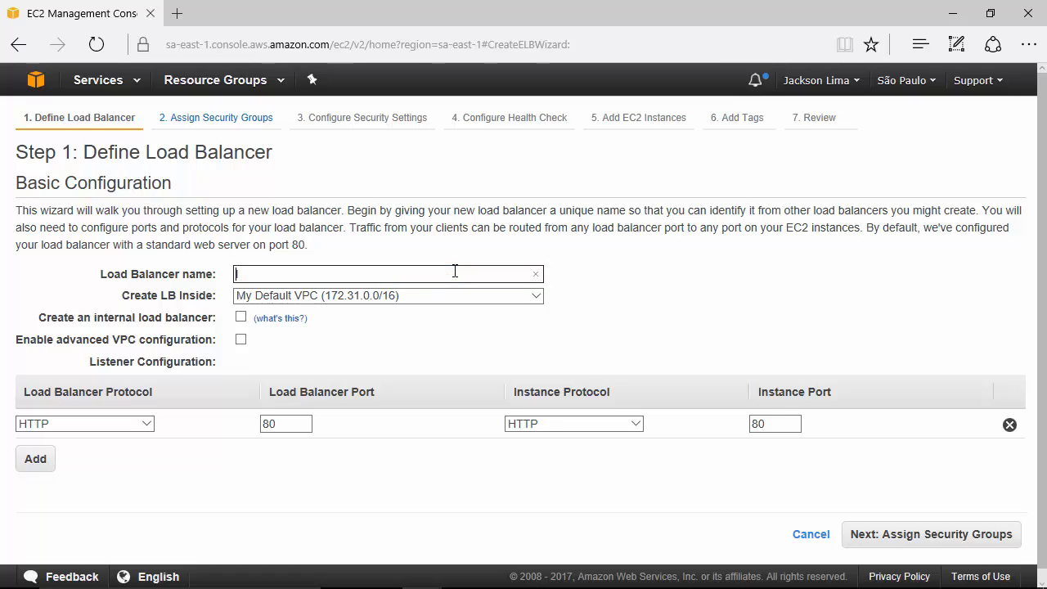
{"action": "type", "text": "b-coop"}
{"action": "key", "text": "BackSpace"}
{"action": "key", "text": "BackSpace"}
{"action": "key", "text": "BackSpace"}
{"action": "type", "text": "cooper"}
{"action": "left_click", "coordinate": [401, 343]}
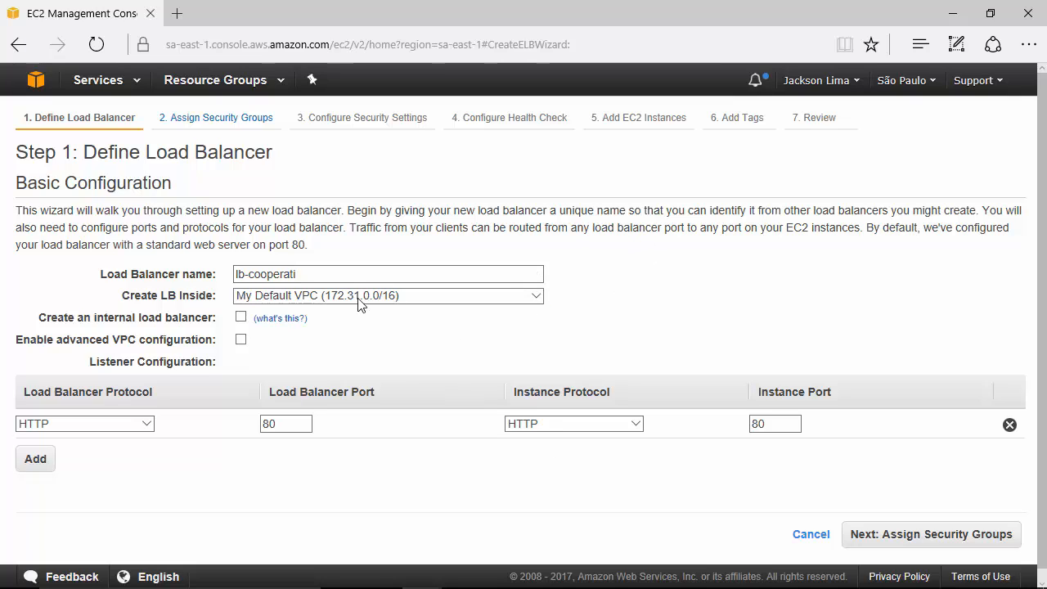
Step: Keep My Default VPC (172.31.0.0/16) as the load balancer's network and enable the advanced VPC configuration
{"action": "left_click", "coordinate": [277, 296]}
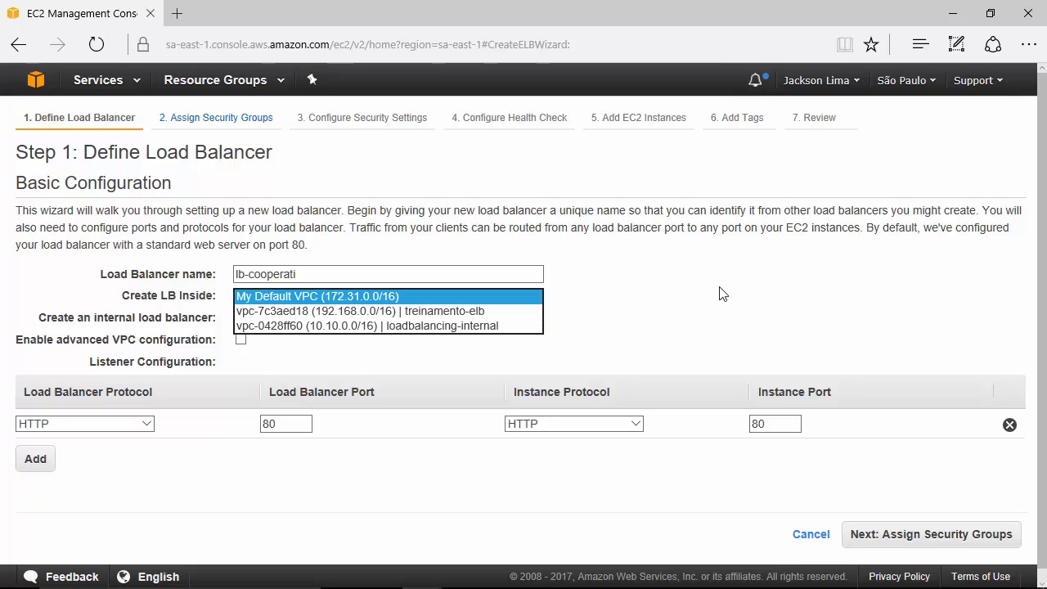
{"action": "left_click", "coordinate": [277, 297]}
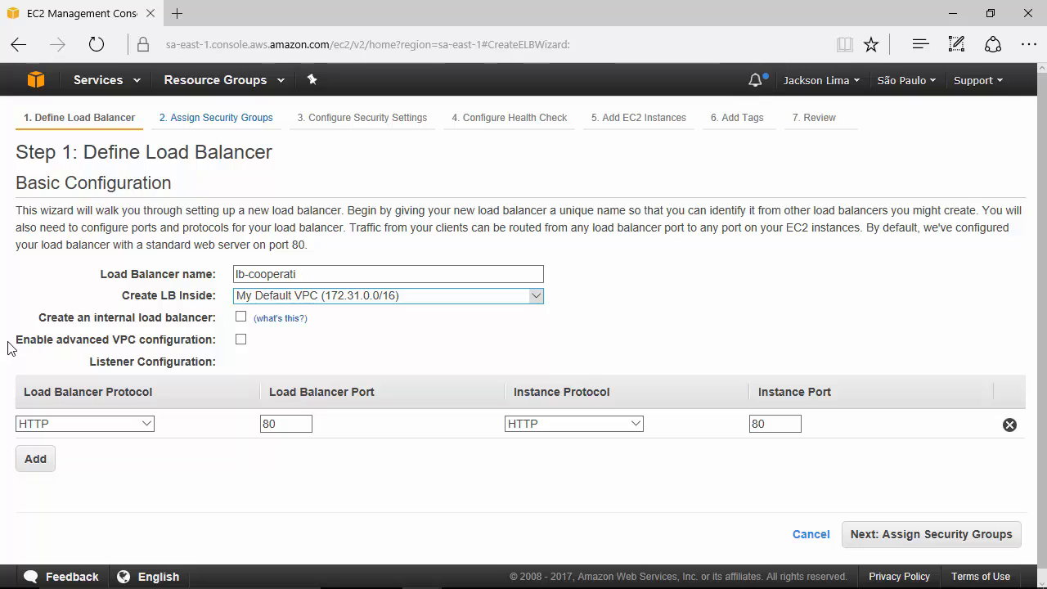
{"action": "left_click_drag", "start_coordinate": [17, 341], "coordinate": [242, 341]}
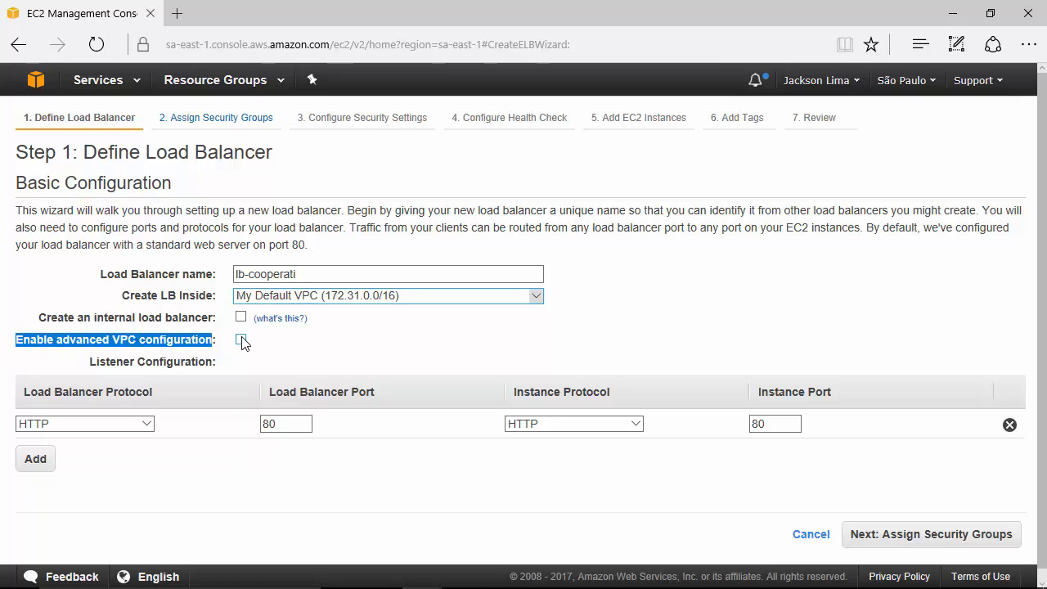
{"action": "left_click", "coordinate": [241, 341]}
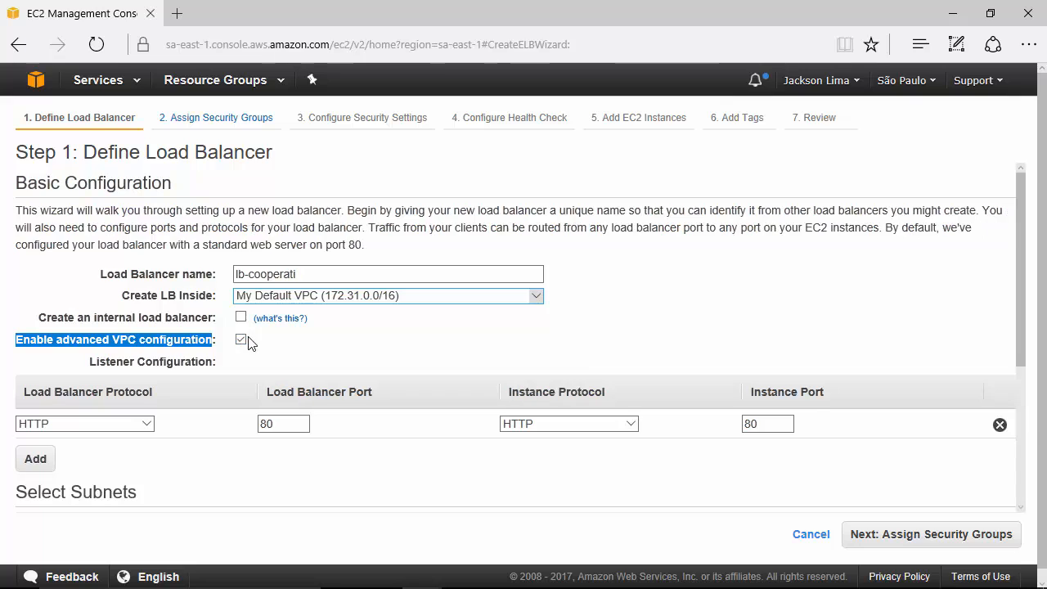
{"action": "left_click", "coordinate": [389, 335]}
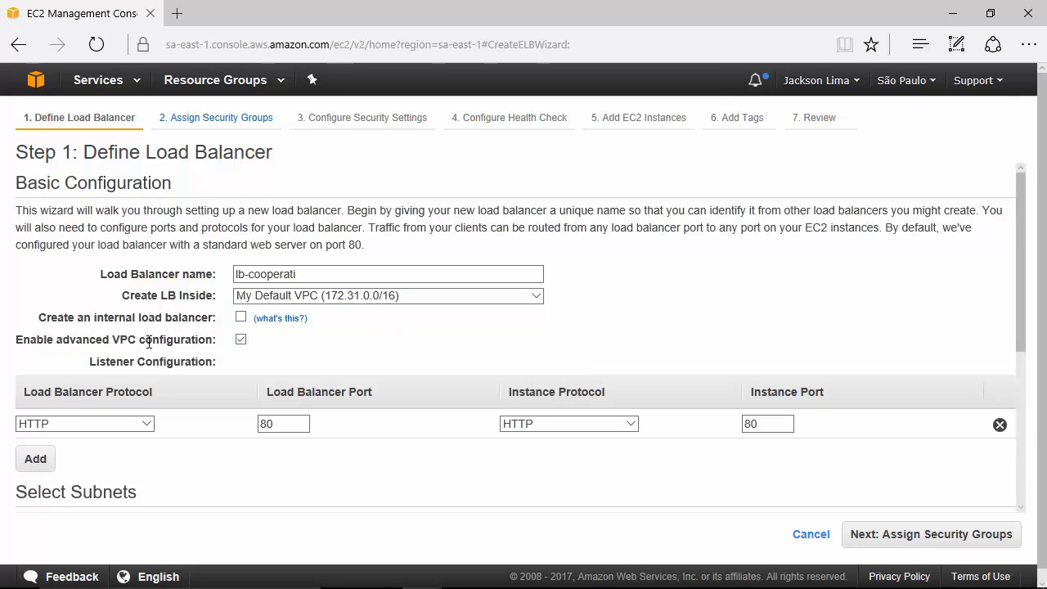
{"action": "left_click_drag", "start_coordinate": [92, 365], "coordinate": [204, 373]}
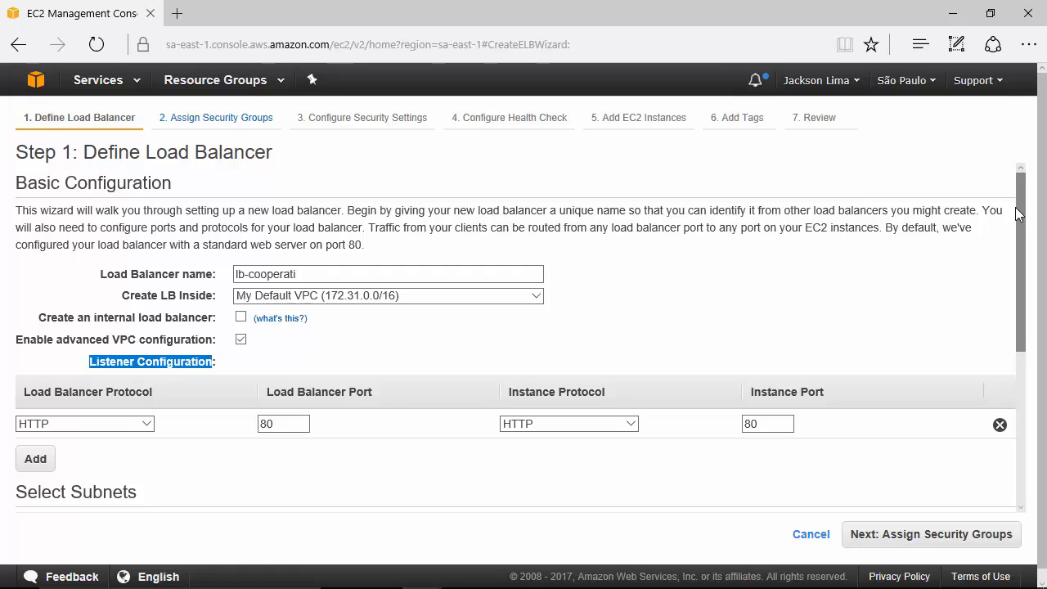
{"action": "left_click", "coordinate": [295, 425]}
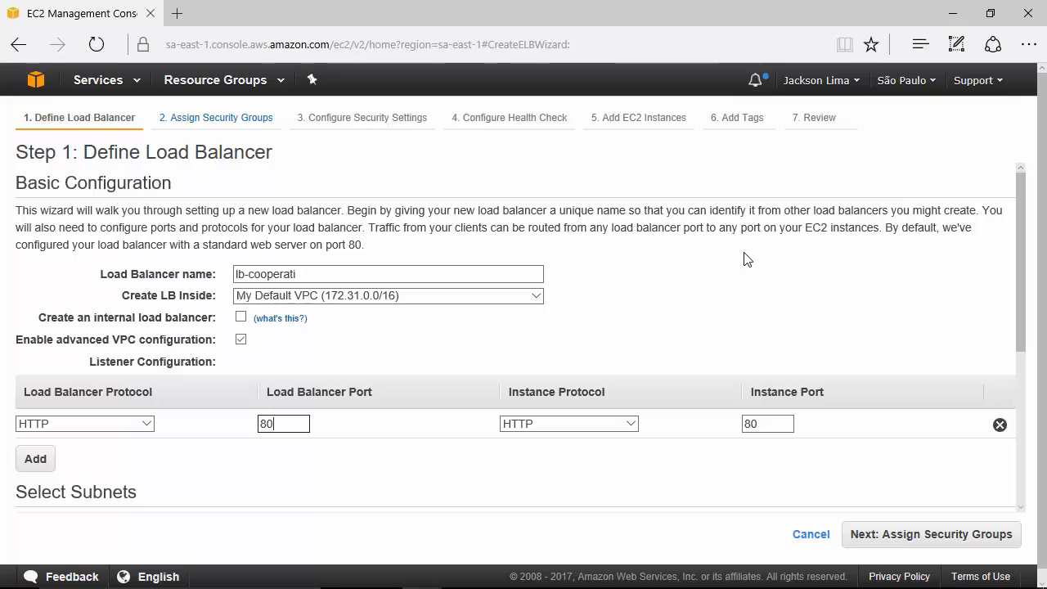
Step: Add the sa-east-1a and sa-east-1c subnets to the load balancer and continue to the security group assignment
{"action": "left_click_drag", "start_coordinate": [1020, 246], "coordinate": [1021, 272]}
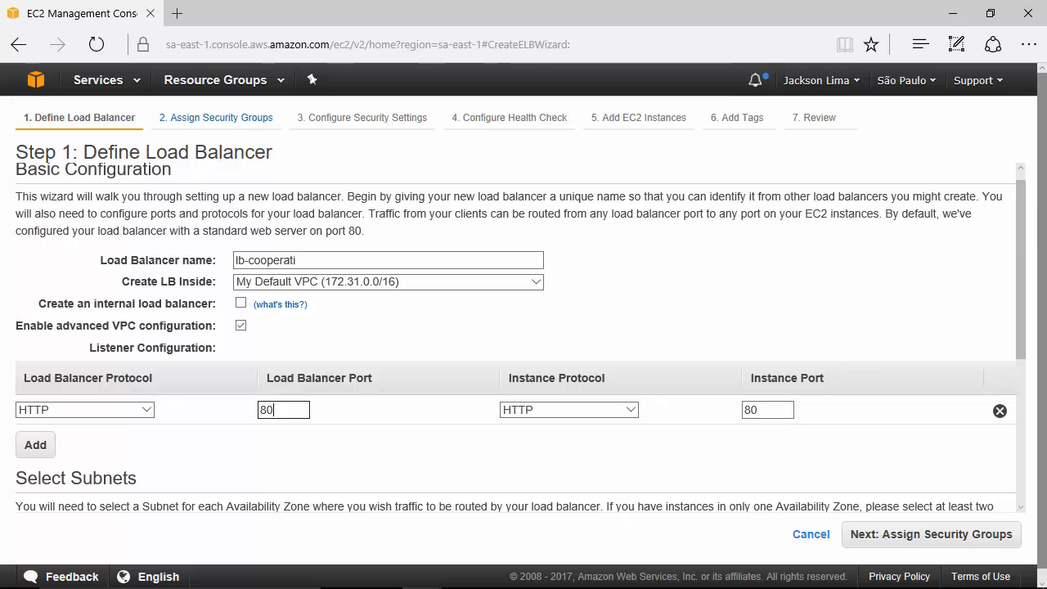
{"action": "left_click_drag", "start_coordinate": [1022, 246], "coordinate": [1022, 392]}
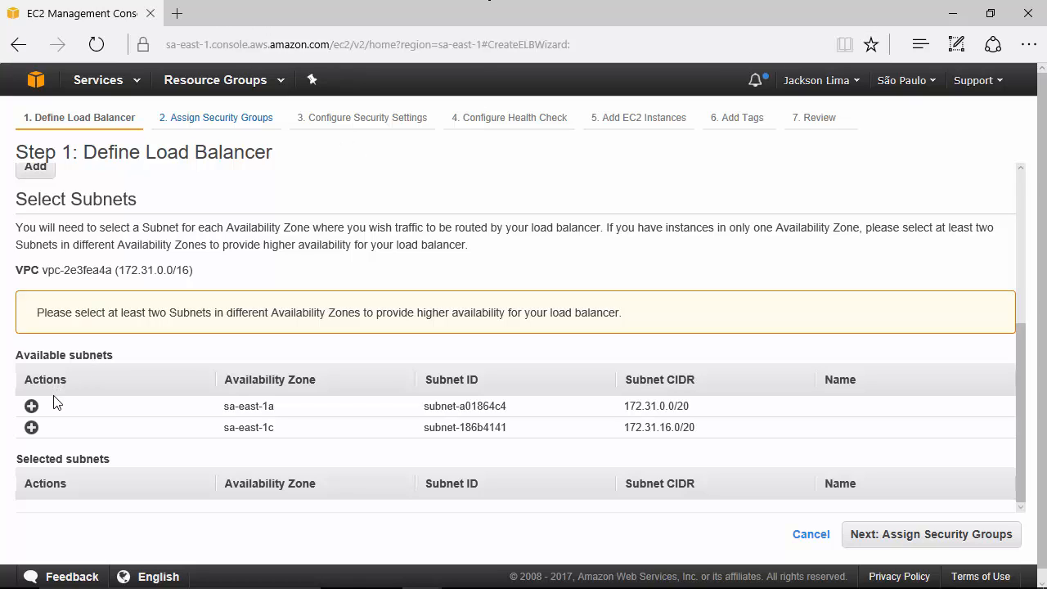
{"action": "left_click", "coordinate": [31, 405]}
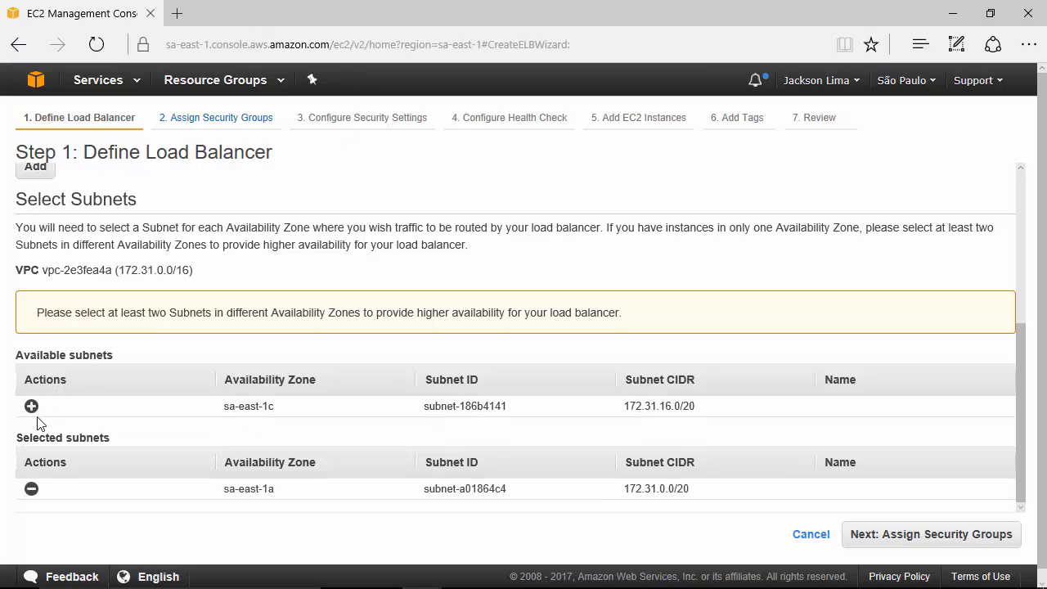
{"action": "left_click", "coordinate": [31, 406]}
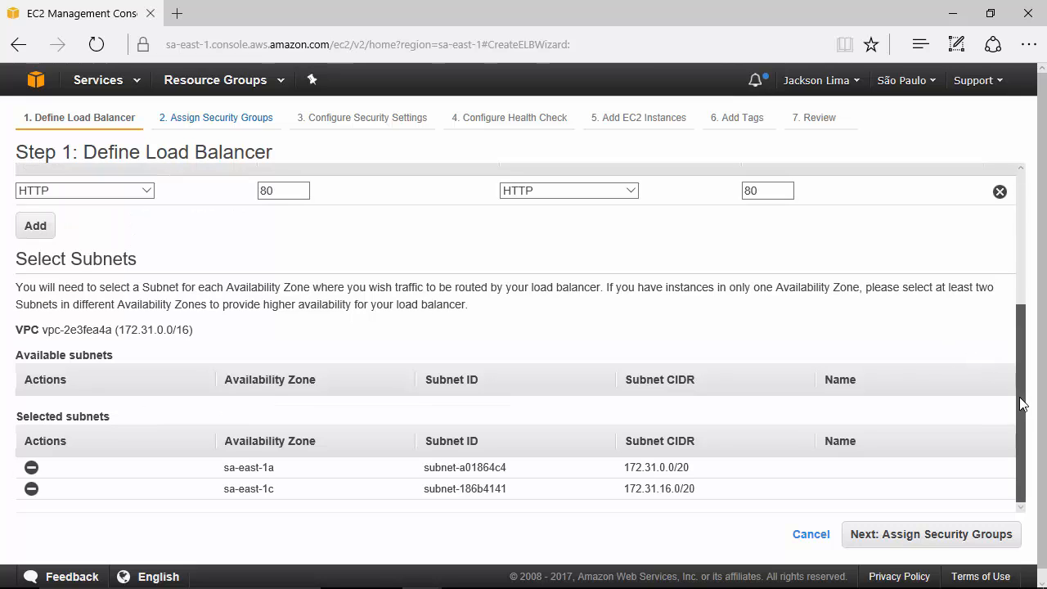
{"action": "left_click", "coordinate": [960, 543]}
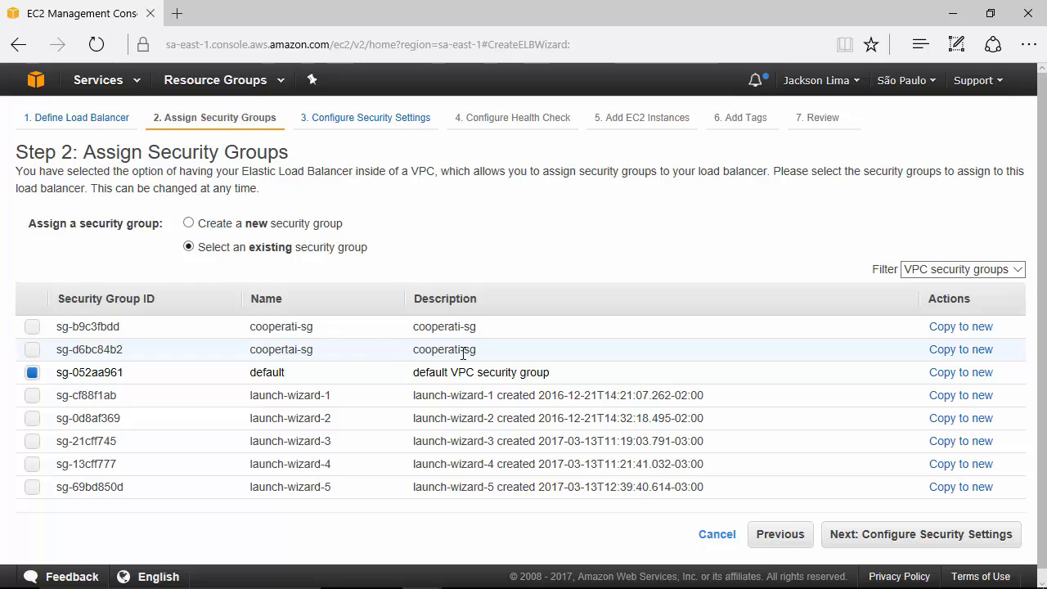
Step: Choose to create a new security group for the load balancer and name it lb-cooperati-sg
{"action": "left_click", "coordinate": [229, 231]}
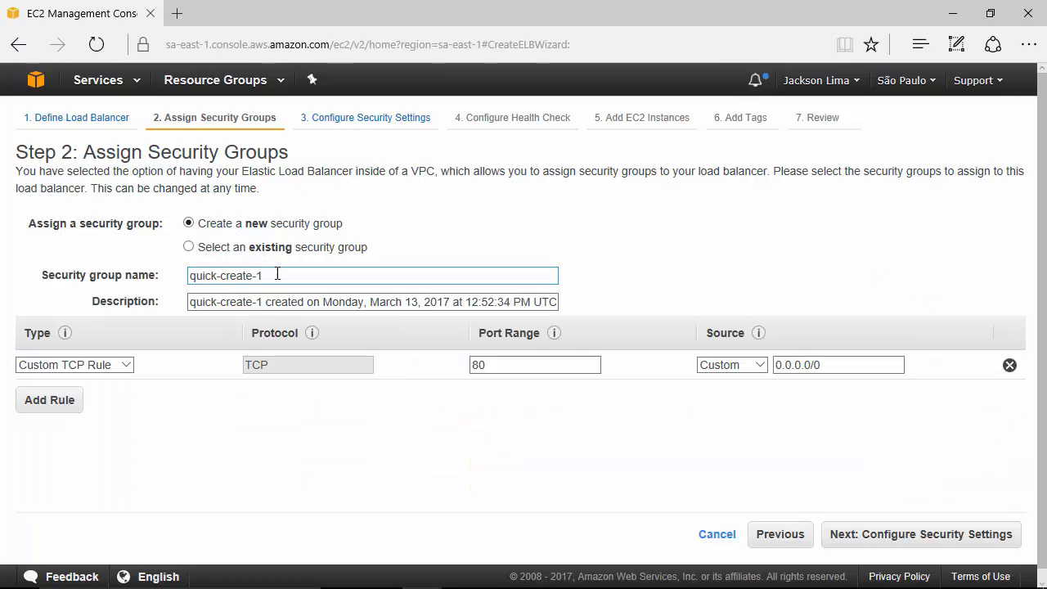
{"action": "left_click_drag", "start_coordinate": [281, 275], "coordinate": [180, 278]}
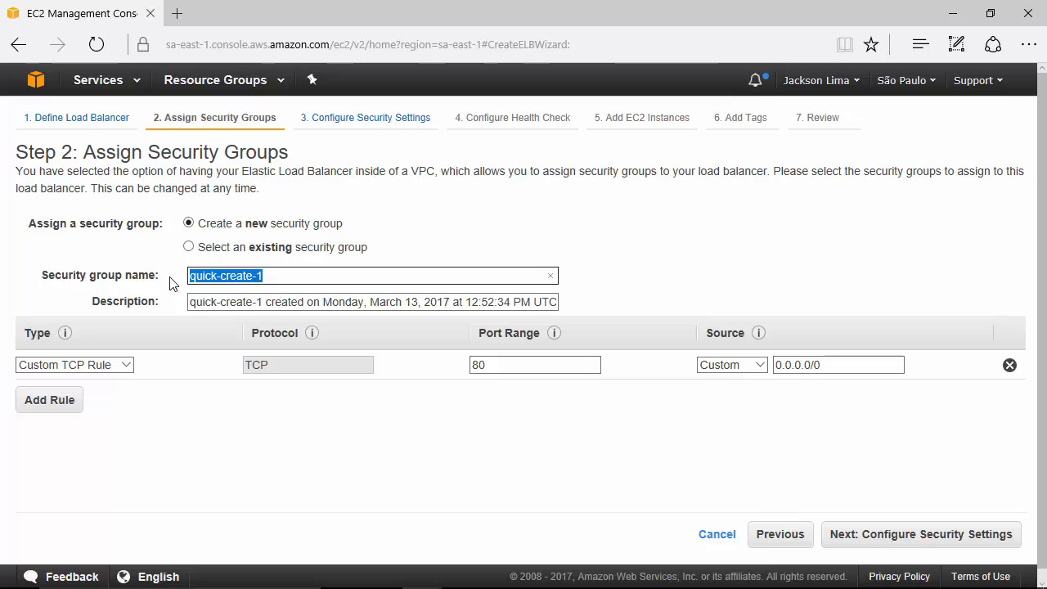
{"action": "type", "text": "lb-c"}
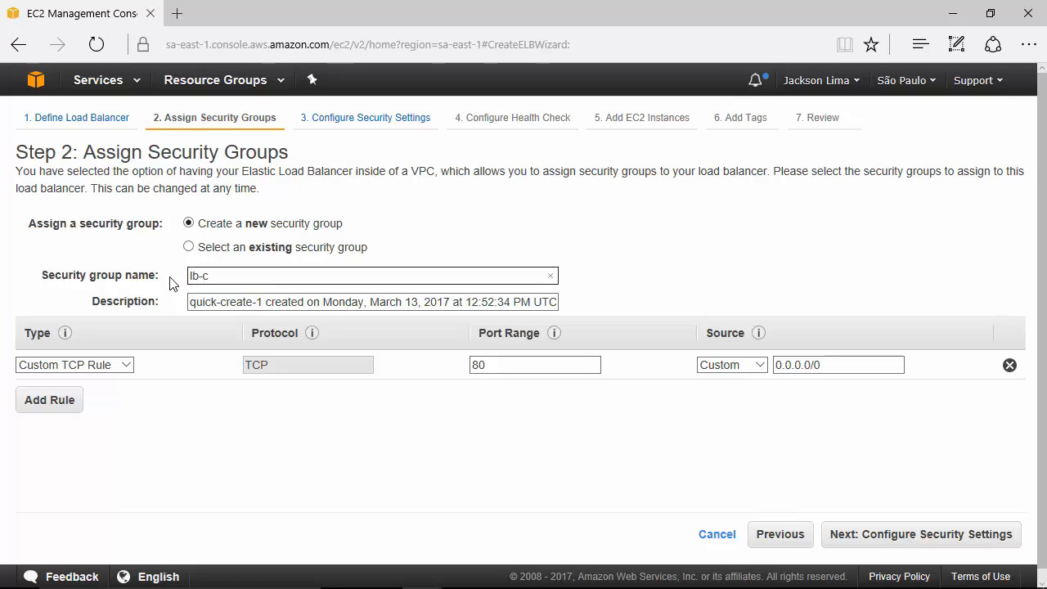
{"action": "type", "text": "ooperati-sg"}
Step: Replace the security group's description with lb-cooperati-sg and continue to the security settings
{"action": "left_click_drag", "start_coordinate": [193, 303], "coordinate": [572, 306]}
{"action": "key", "text": "BackSpace"}
{"action": "left_click_drag", "start_coordinate": [322, 275], "coordinate": [143, 286]}
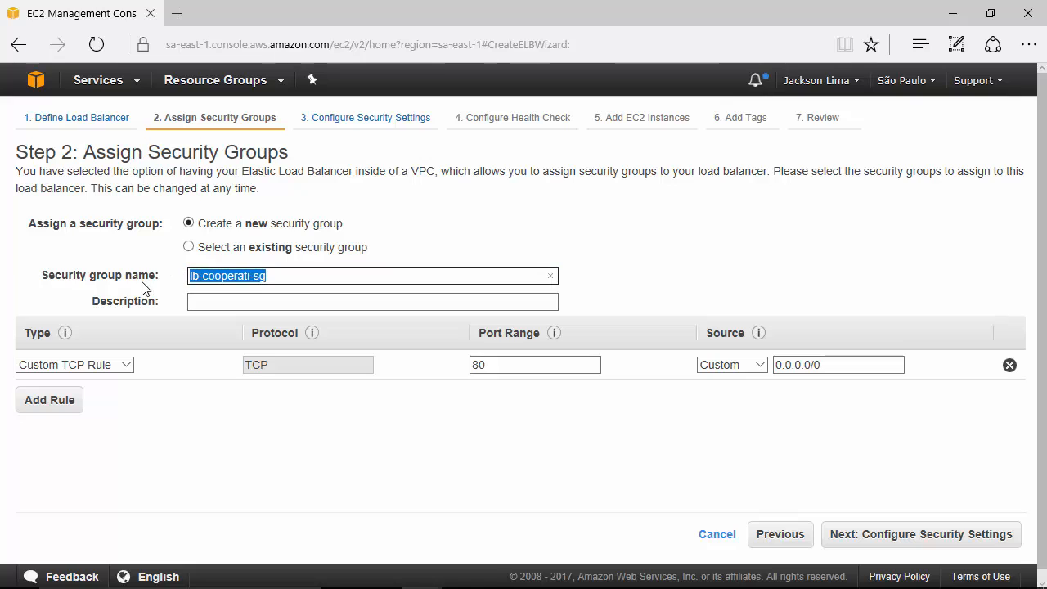
{"action": "key", "text": "ctrl+c"}
{"action": "left_click", "coordinate": [244, 303]}
{"action": "key", "text": "ctrl+v"}
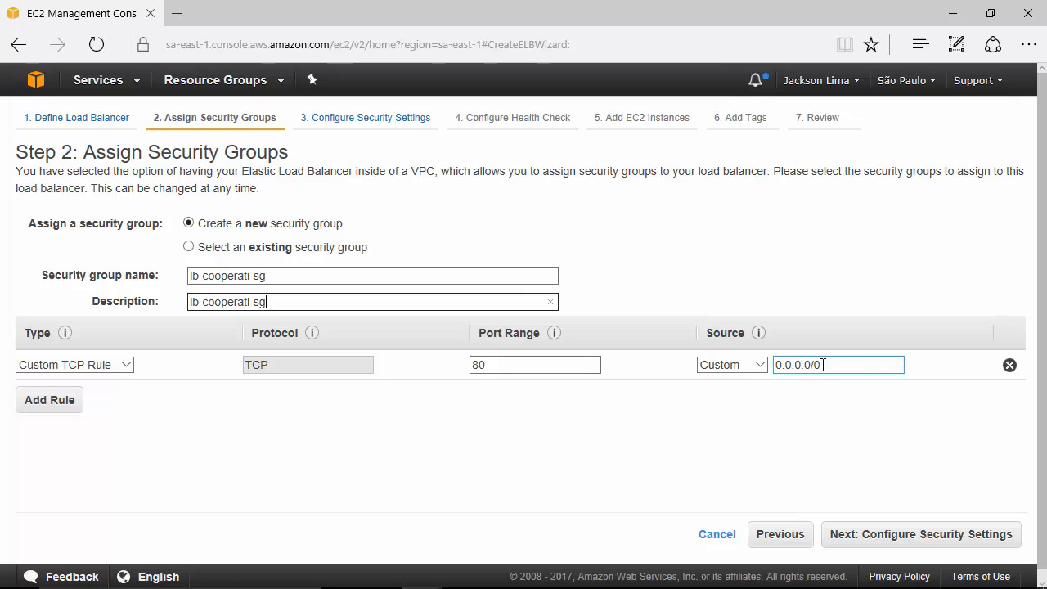
{"action": "left_click", "coordinate": [942, 541]}
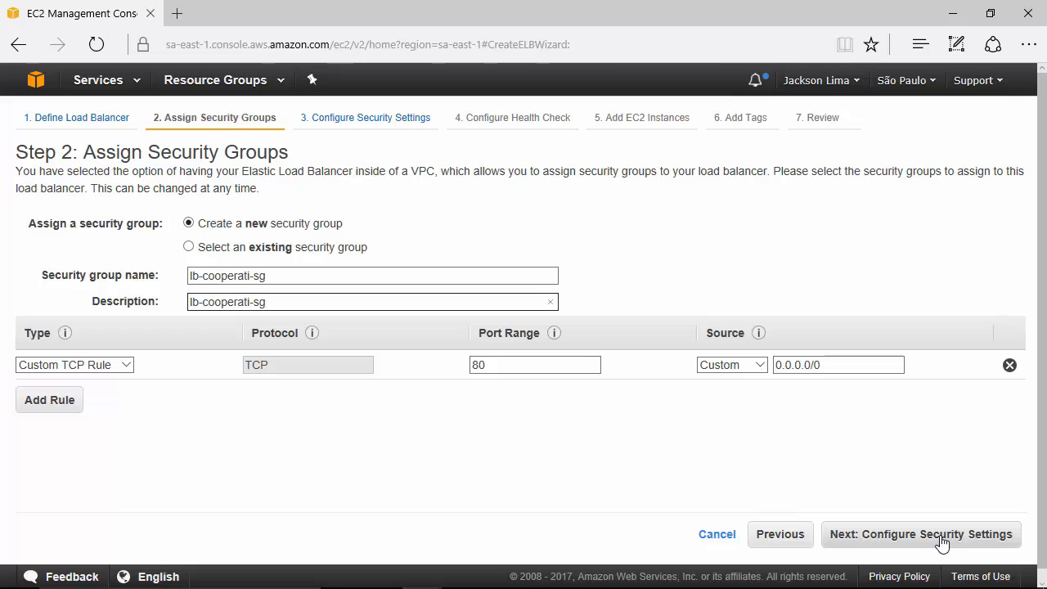
{"action": "left_click", "coordinate": [942, 541]}
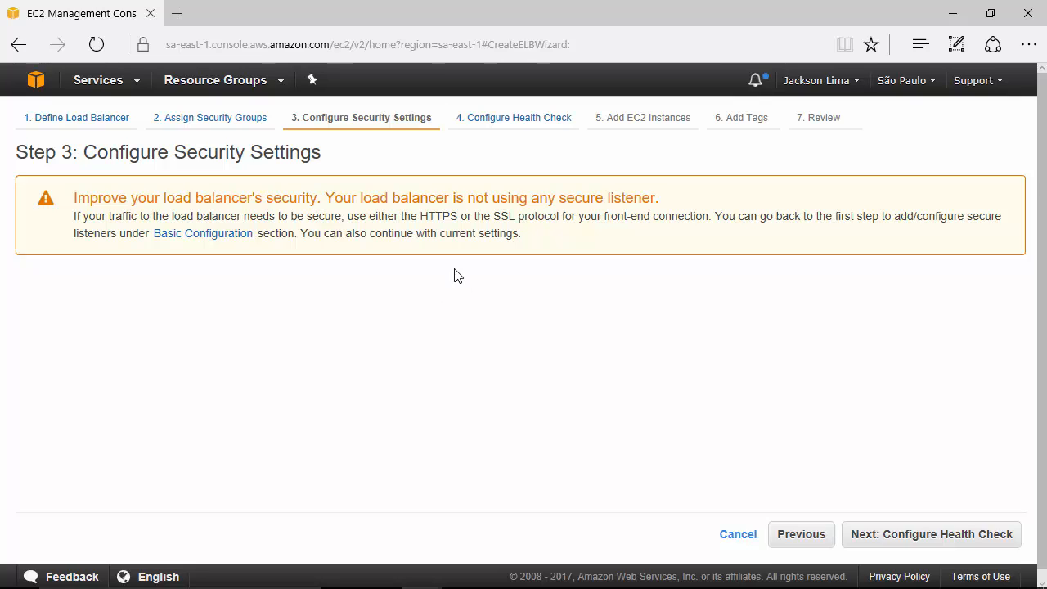
Step: Continue to the health check configuration without adding a secure listener
{"action": "double_click", "coordinate": [421, 215]}
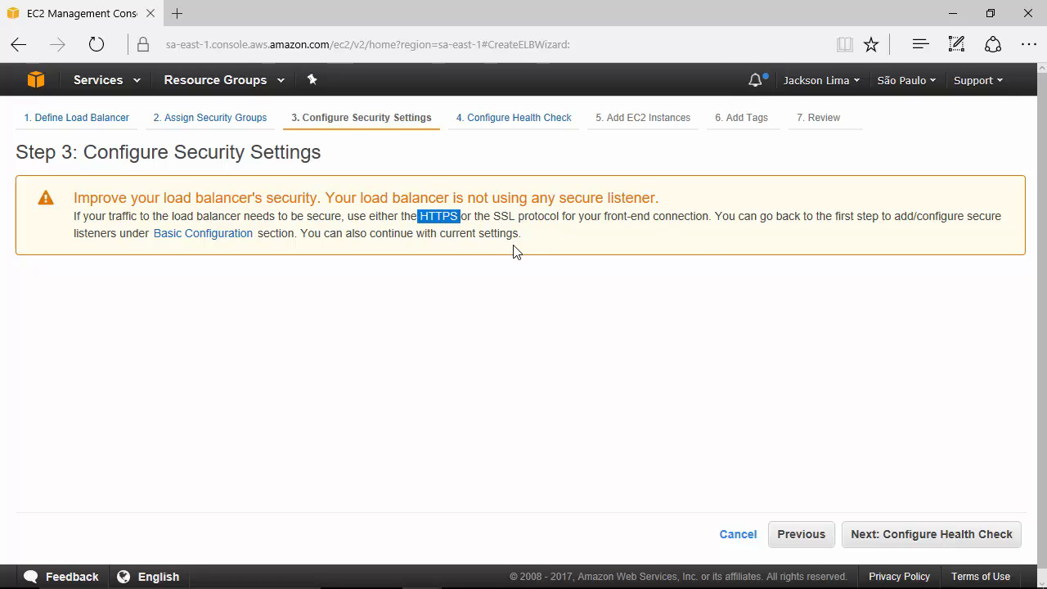
{"action": "left_click", "coordinate": [562, 287]}
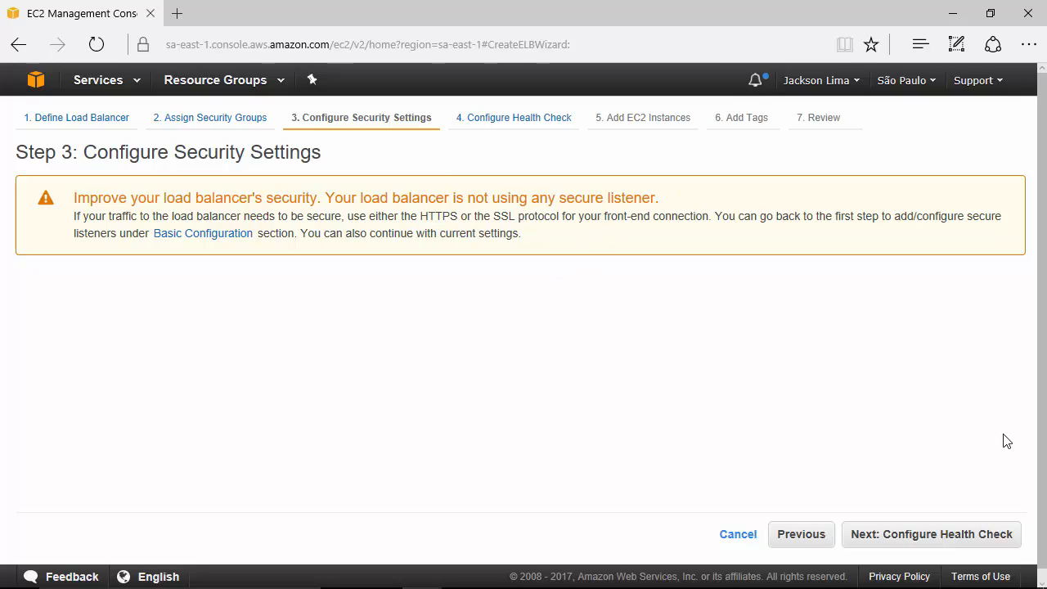
{"action": "left_click", "coordinate": [968, 537]}
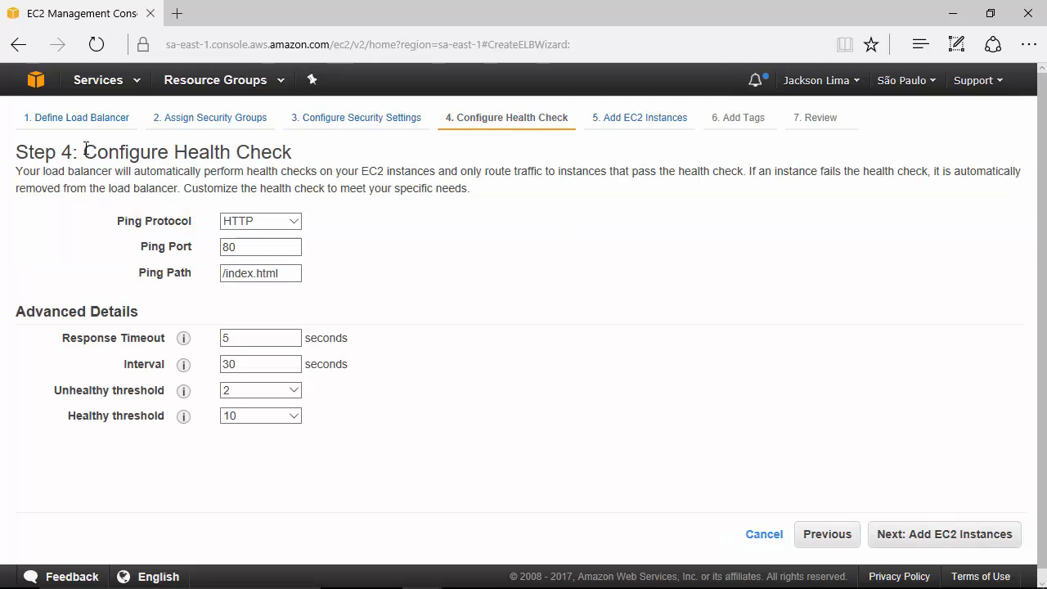
{"action": "left_click_drag", "start_coordinate": [84, 151], "coordinate": [292, 152]}
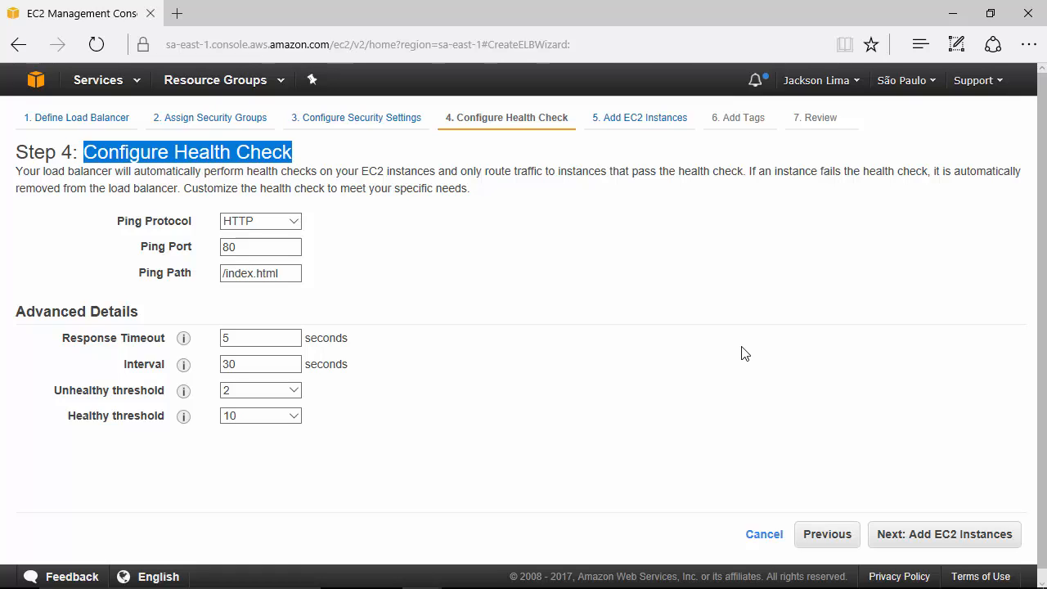
{"action": "left_click", "coordinate": [691, 294]}
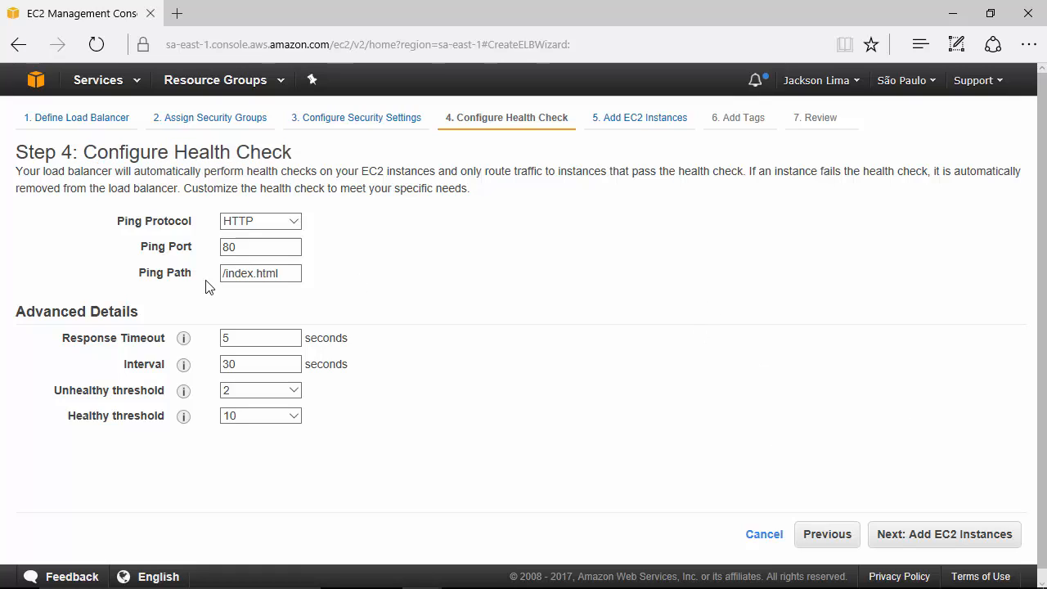
{"action": "triple_click", "coordinate": [179, 224]}
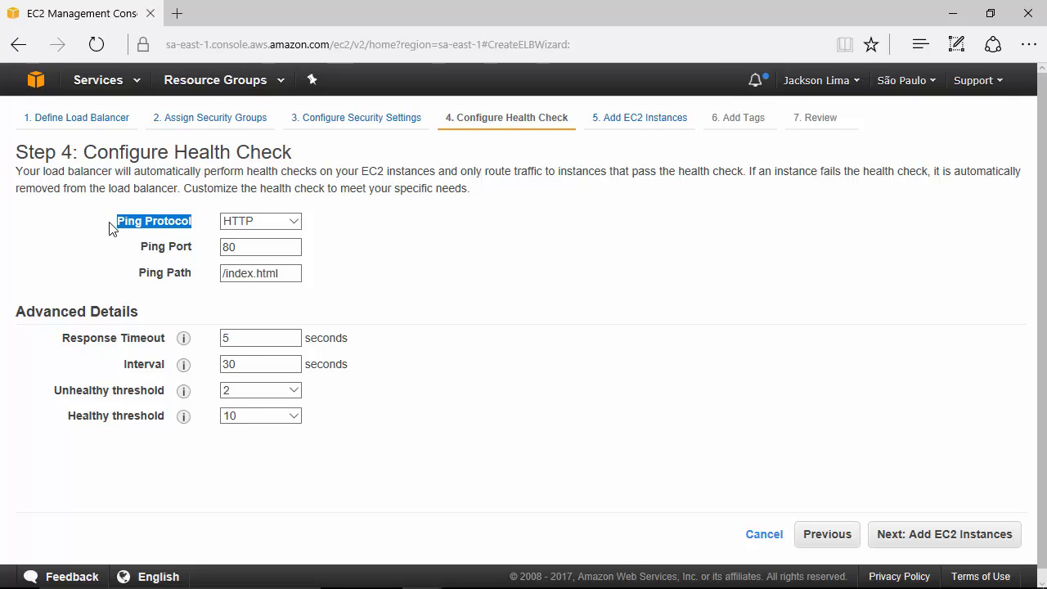
{"action": "left_click", "coordinate": [274, 231]}
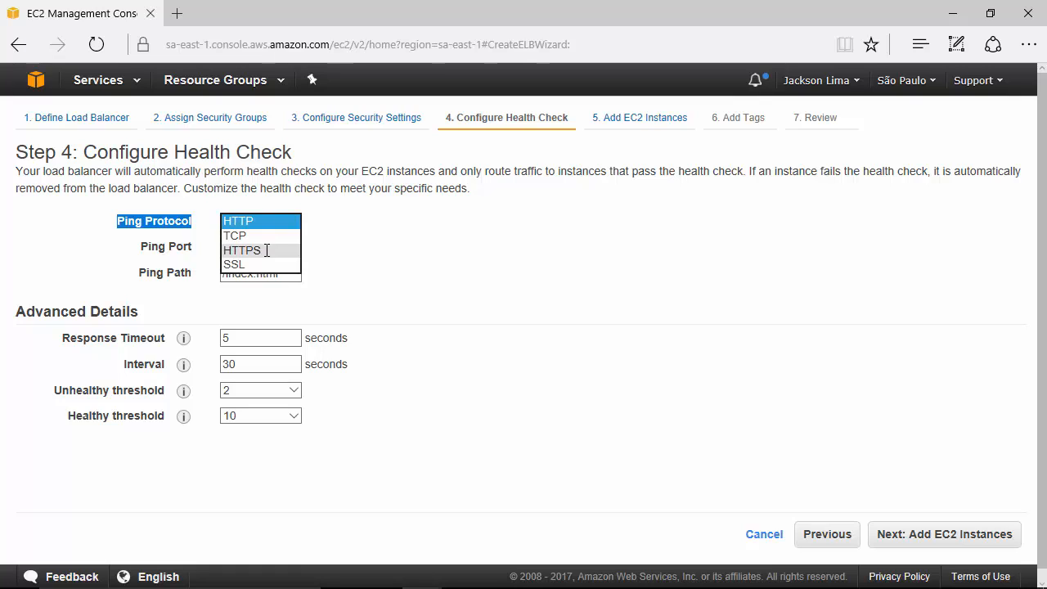
{"action": "left_click", "coordinate": [556, 260]}
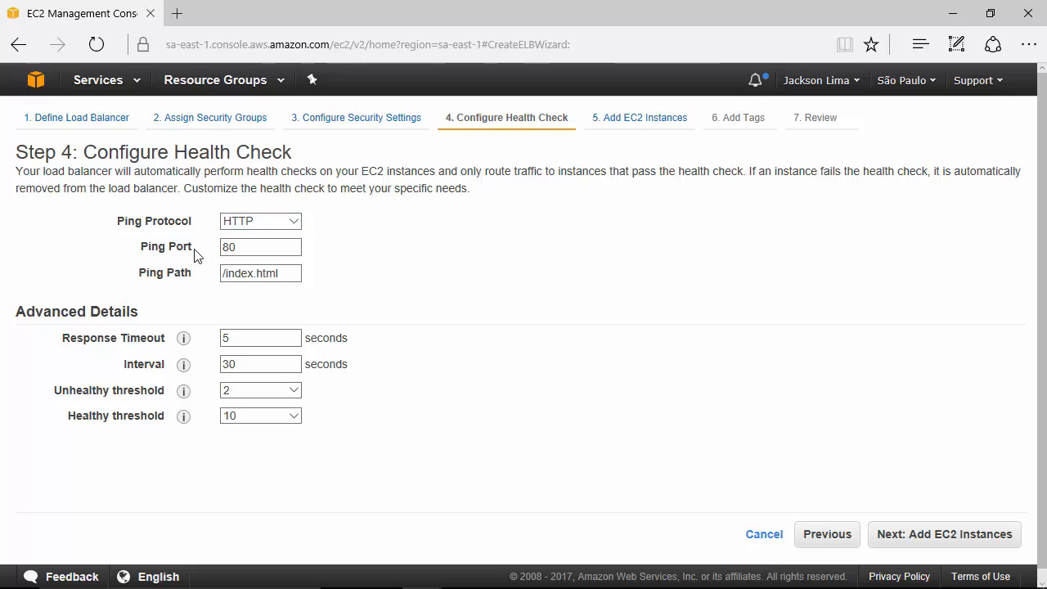
{"action": "left_click_drag", "start_coordinate": [194, 248], "coordinate": [136, 250]}
{"action": "left_click", "coordinate": [71, 256]}
Step: Shorten the health check's ping path to /
{"action": "left_click", "coordinate": [290, 277]}
{"action": "key", "text": "BackSpace"}
{"action": "key", "text": "BackSpace"}
{"action": "key", "text": "BackSpace"}
{"action": "key", "text": "BackSpace"}
{"action": "key", "text": "BackSpace"}
{"action": "key", "text": "BackSpace"}
{"action": "key", "text": "BackSpace"}
{"action": "key", "text": "BackSpace"}
{"action": "key", "text": "BackSpace"}
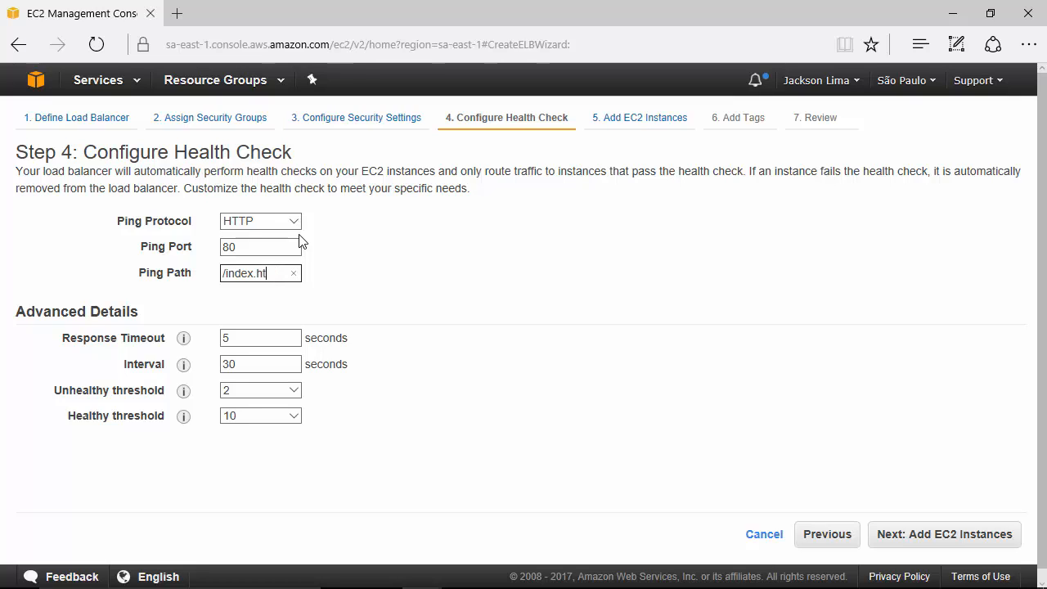
{"action": "key", "text": "BackSpace"}
Step: Set the health check interval to 10 seconds
{"action": "left_click", "coordinate": [265, 362]}
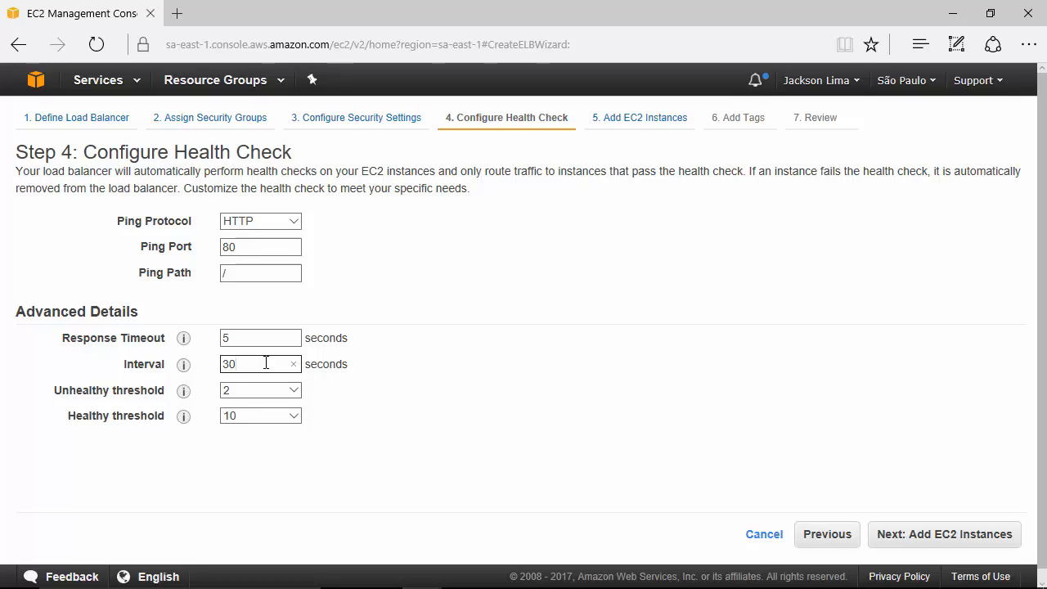
{"action": "left_click_drag", "start_coordinate": [265, 362], "coordinate": [213, 380]}
{"action": "type", "text": "10"}
{"action": "left_click", "coordinate": [616, 381]}
{"action": "left_click", "coordinate": [251, 336]}
{"action": "left_click", "coordinate": [272, 338]}
{"action": "left_click", "coordinate": [271, 338]}
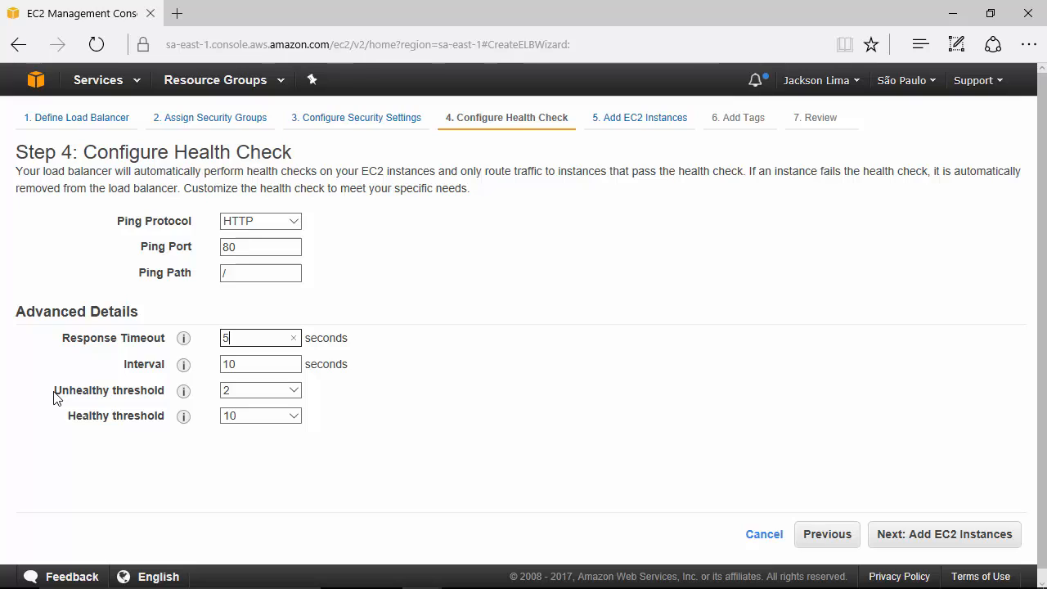
{"action": "left_click", "coordinate": [246, 390]}
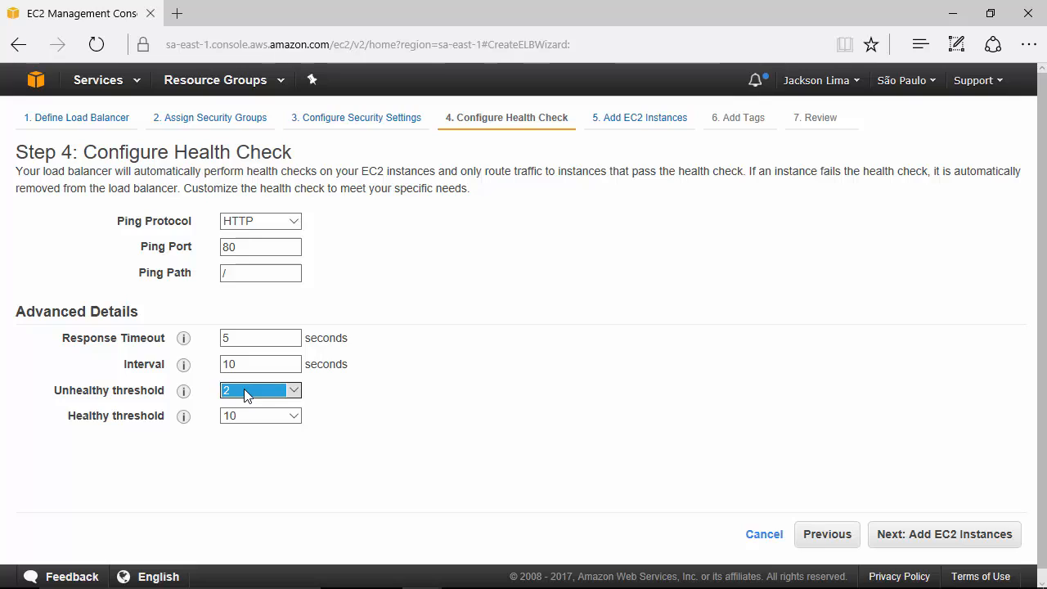
{"action": "left_click", "coordinate": [355, 444]}
{"action": "left_click", "coordinate": [222, 273]}
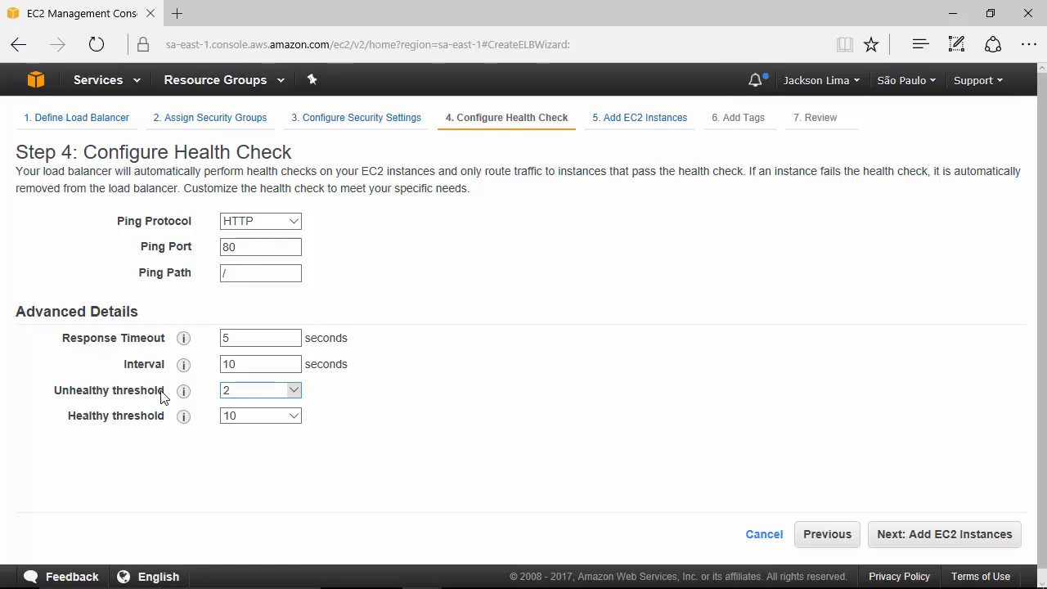
{"action": "left_click_drag", "start_coordinate": [110, 395], "coordinate": [49, 400]}
{"action": "left_click", "coordinate": [119, 451]}
Step: Set the health check's healthy threshold to 3
{"action": "left_click", "coordinate": [274, 416]}
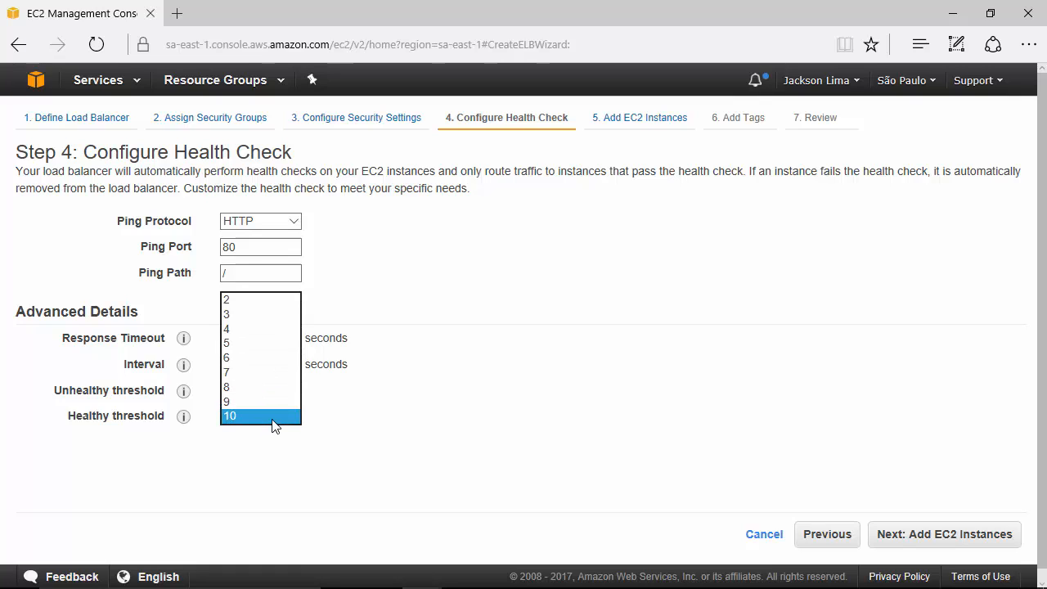
{"action": "left_click", "coordinate": [260, 315]}
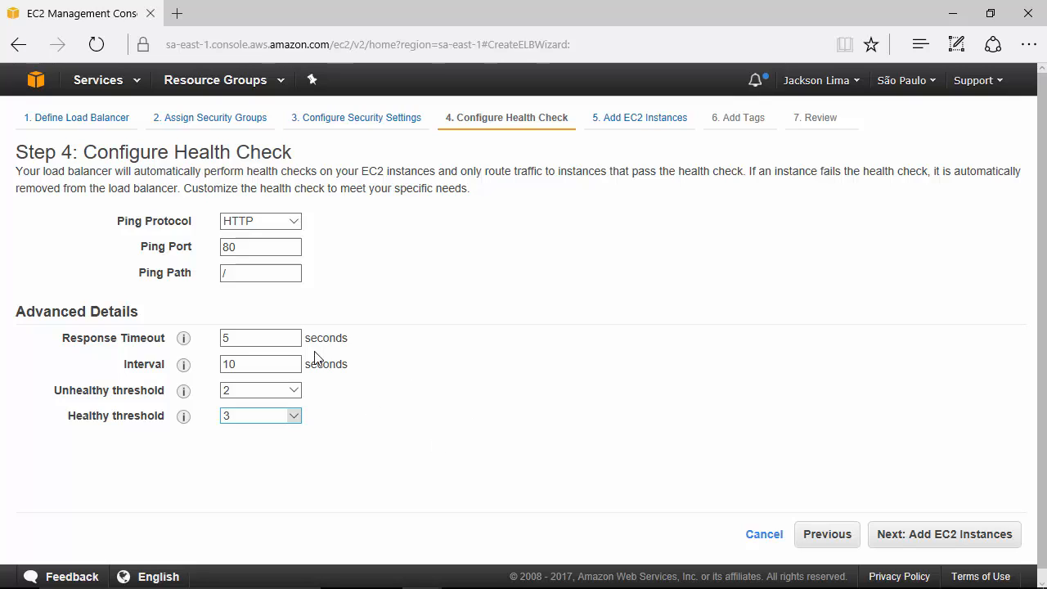
{"action": "left_click", "coordinate": [272, 340]}
Step: Continue to the EC2 instance selection and add Webserver01 and Webserver02 to the load balancer
{"action": "left_click", "coordinate": [963, 535]}
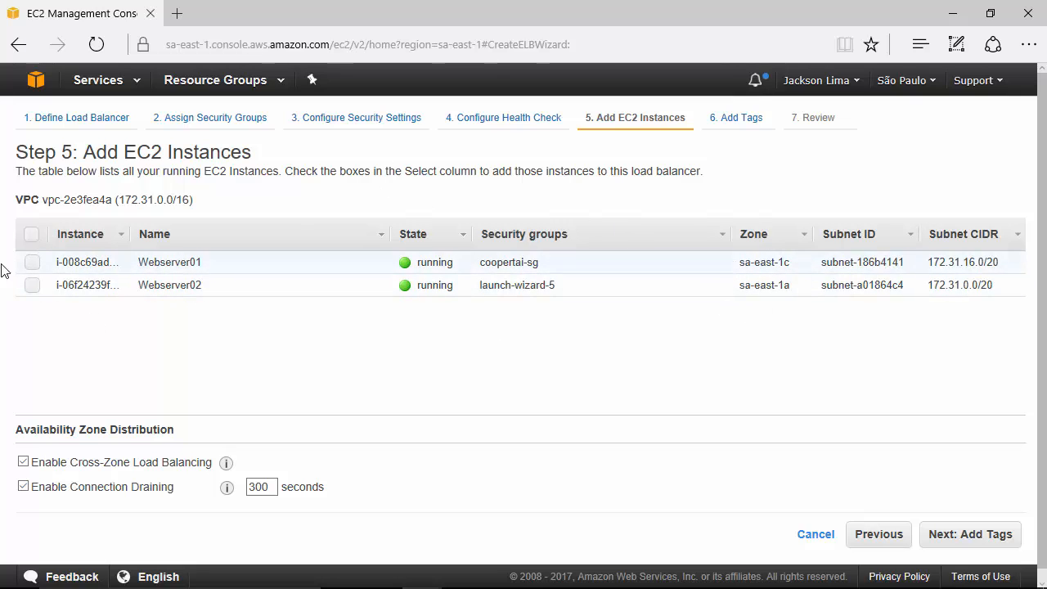
{"action": "left_click", "coordinate": [32, 261]}
{"action": "left_click", "coordinate": [32, 285]}
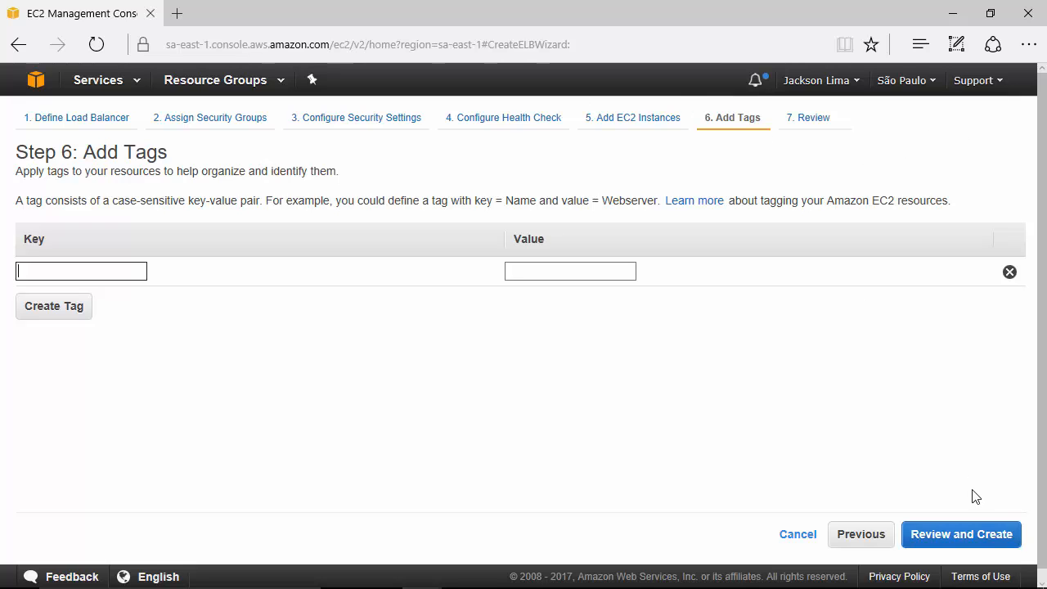
Step: Leave the tags empty, review the load balancer details and create the load balancer
{"action": "left_click", "coordinate": [973, 535]}
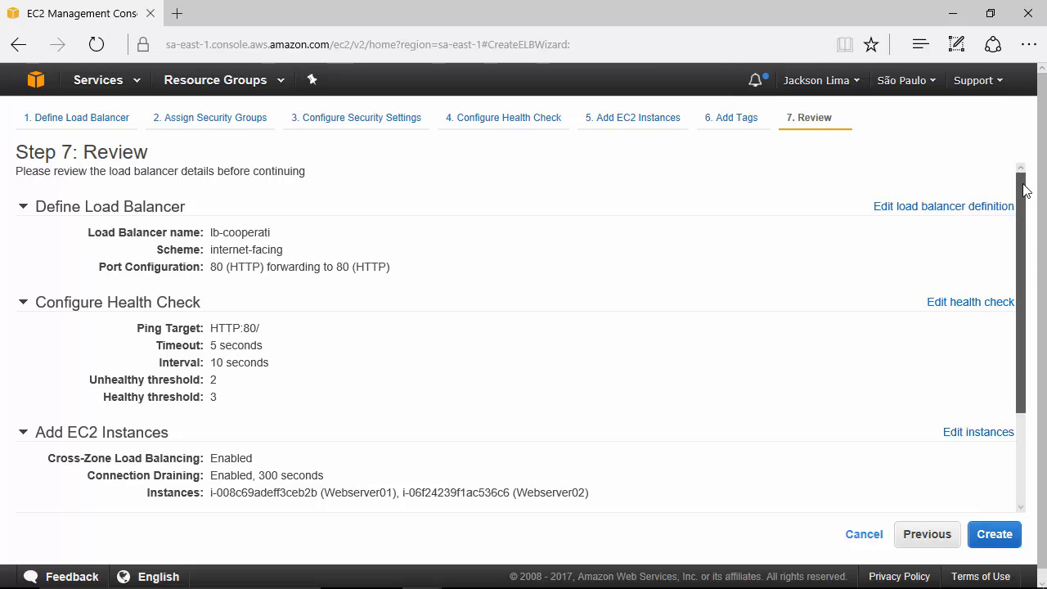
{"action": "left_click_drag", "start_coordinate": [1021, 202], "coordinate": [977, 63]}
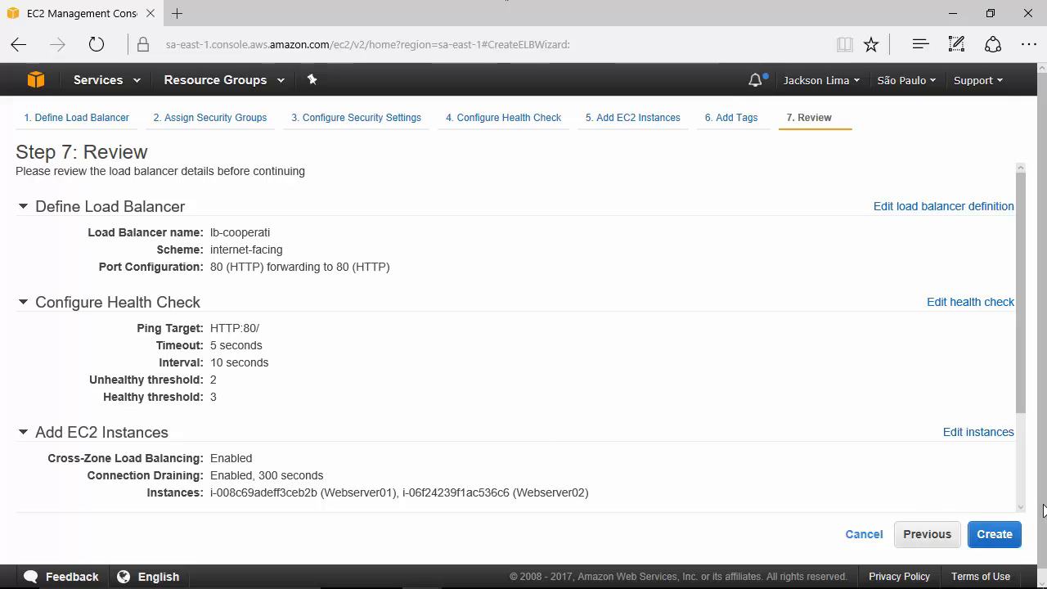
{"action": "left_click", "coordinate": [1007, 534]}
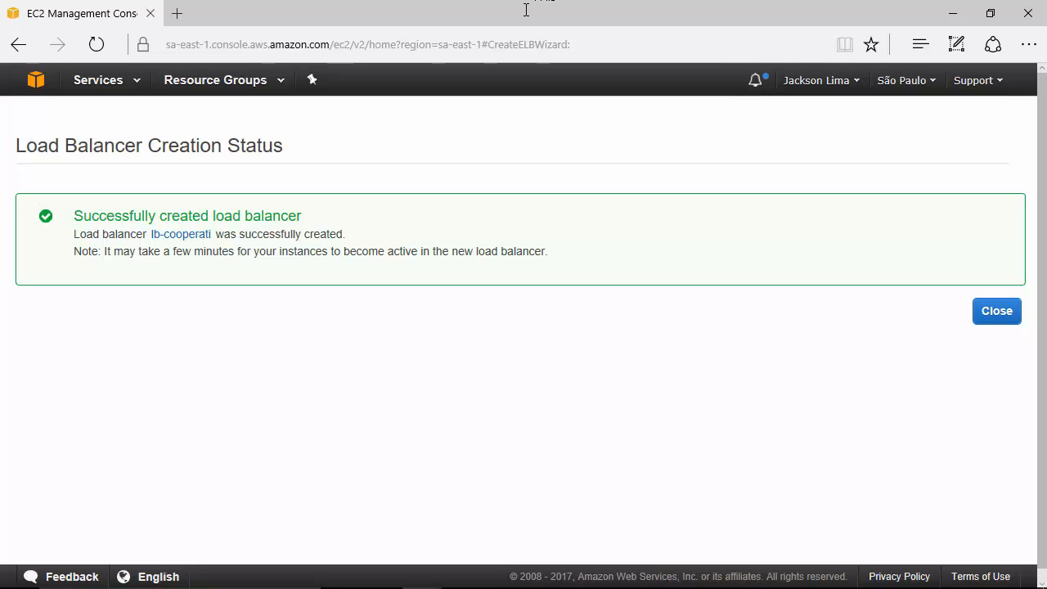
Step: Open the list of running EC2 instances, select Webserver01 and enlarge its details area
{"action": "left_click", "coordinate": [137, 86]}
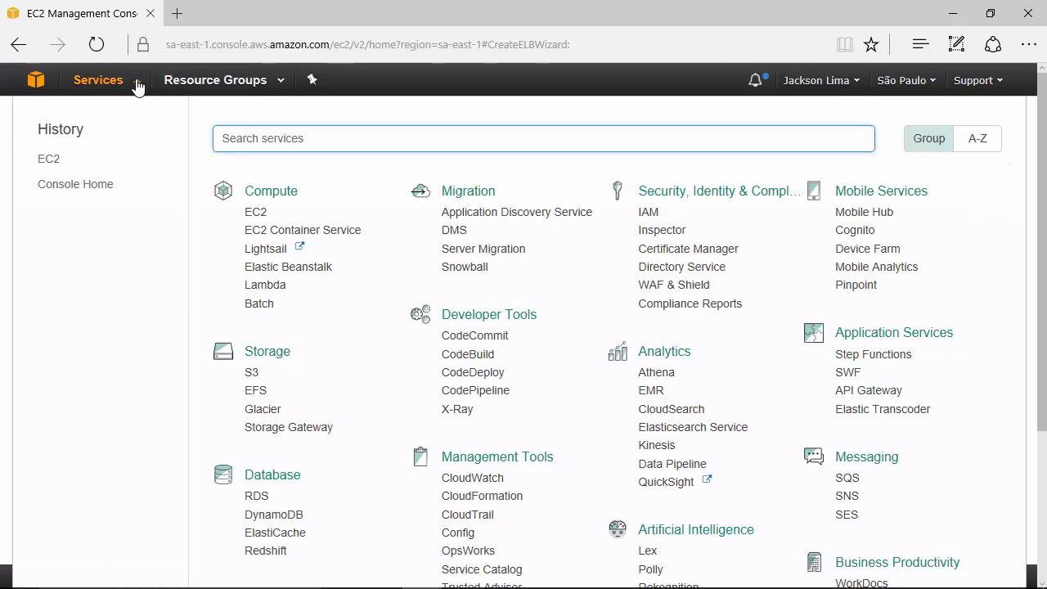
{"action": "left_click", "coordinate": [256, 214]}
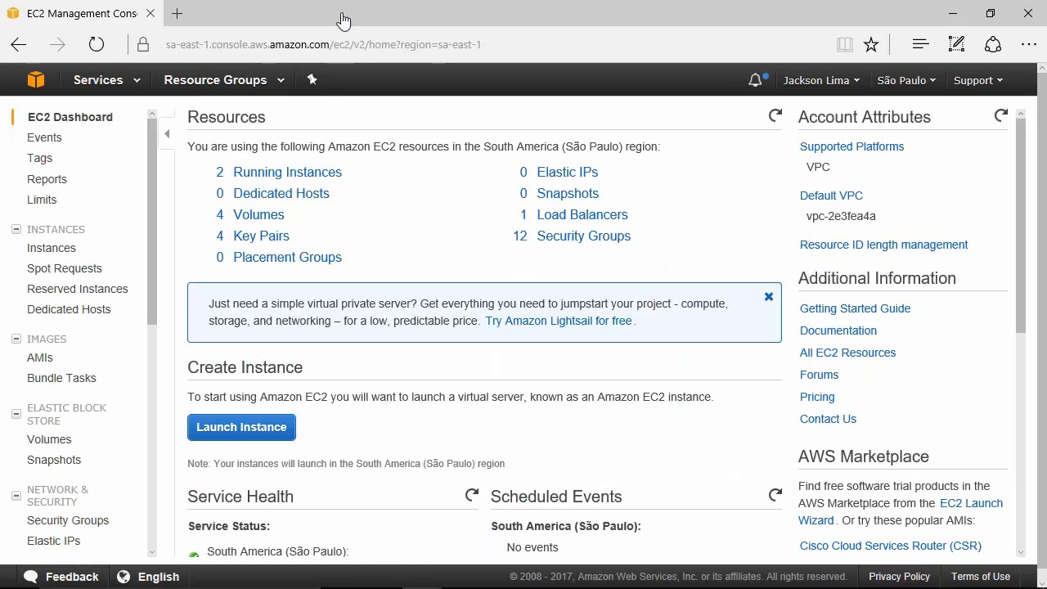
{"action": "left_click", "coordinate": [296, 179]}
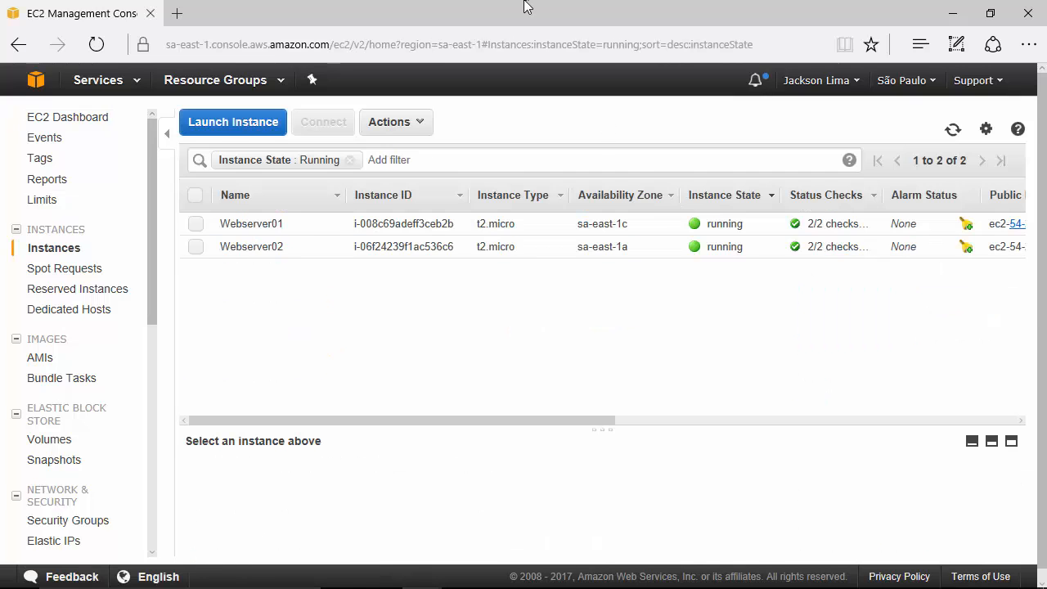
{"action": "left_click", "coordinate": [195, 224]}
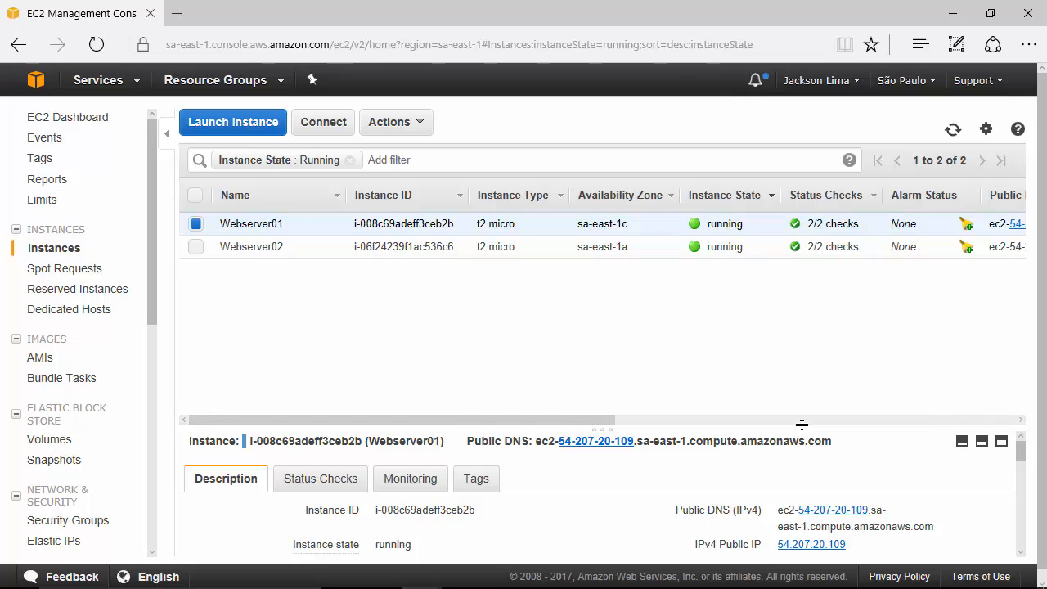
{"action": "left_click_drag", "start_coordinate": [802, 424], "coordinate": [801, 289]}
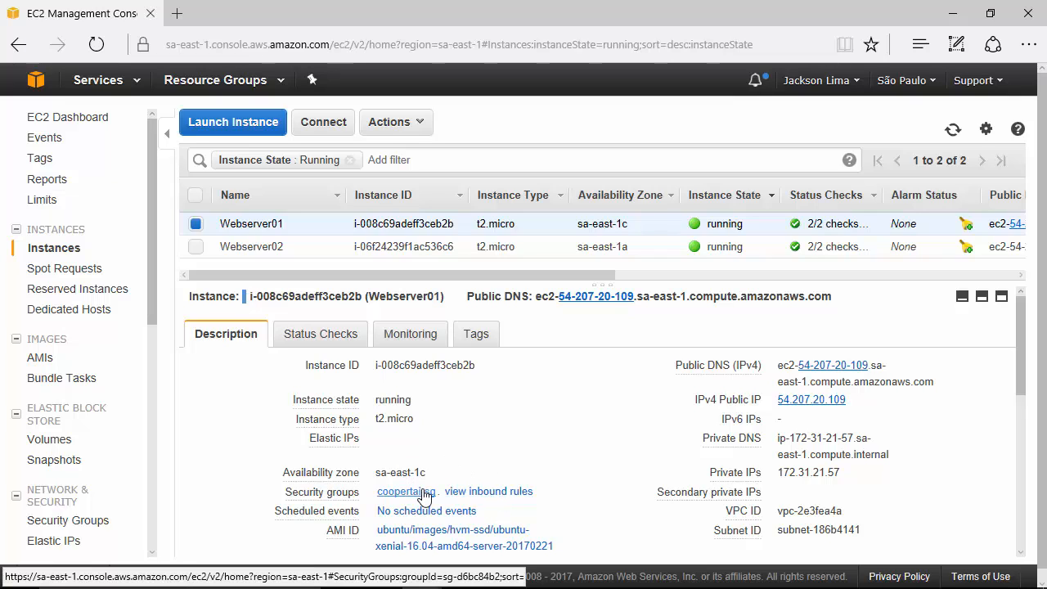
Step: View the inbound rules of the security group associated with Webserver01
{"action": "left_click", "coordinate": [487, 492]}
{"action": "left_click_drag", "start_coordinate": [1019, 331], "coordinate": [1020, 357]}
{"action": "left_click", "coordinate": [483, 446]}
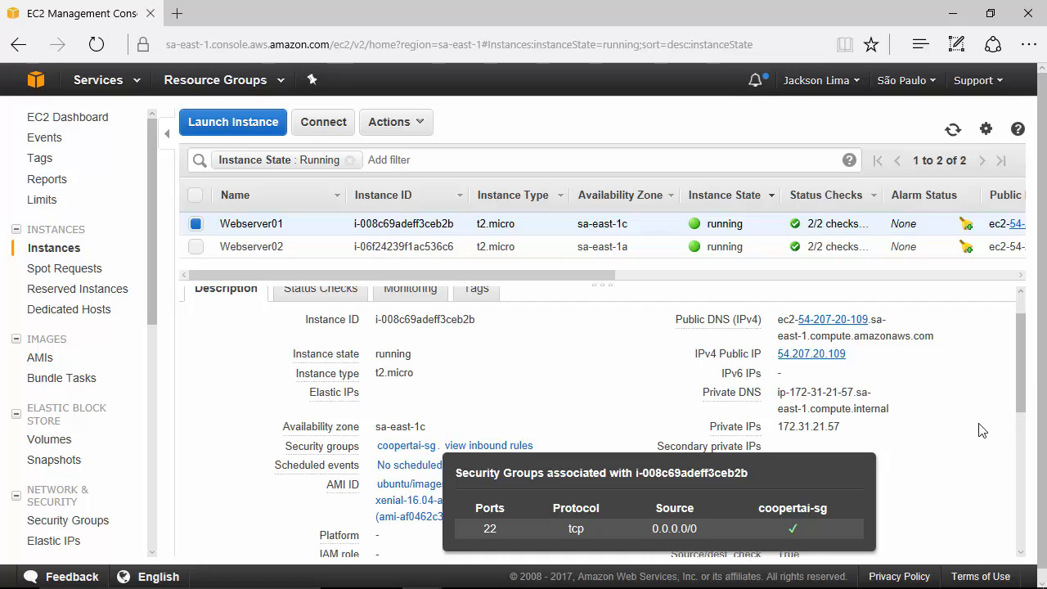
{"action": "left_click", "coordinate": [950, 432]}
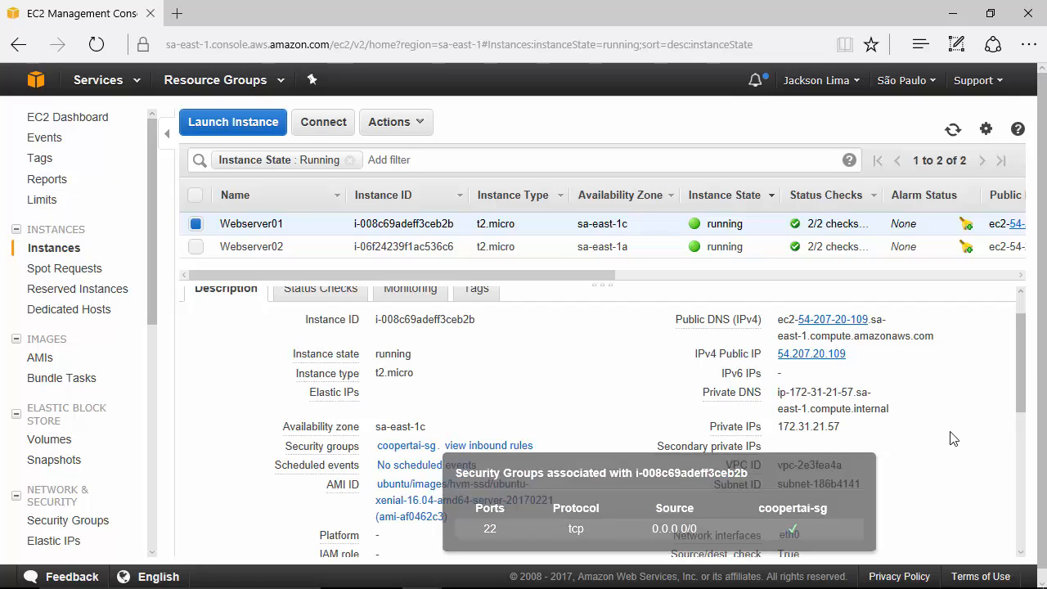
Step: Open the coopertai-sg security group's inbound rules for editing and add an HTTP rule
{"action": "left_click", "coordinate": [416, 447]}
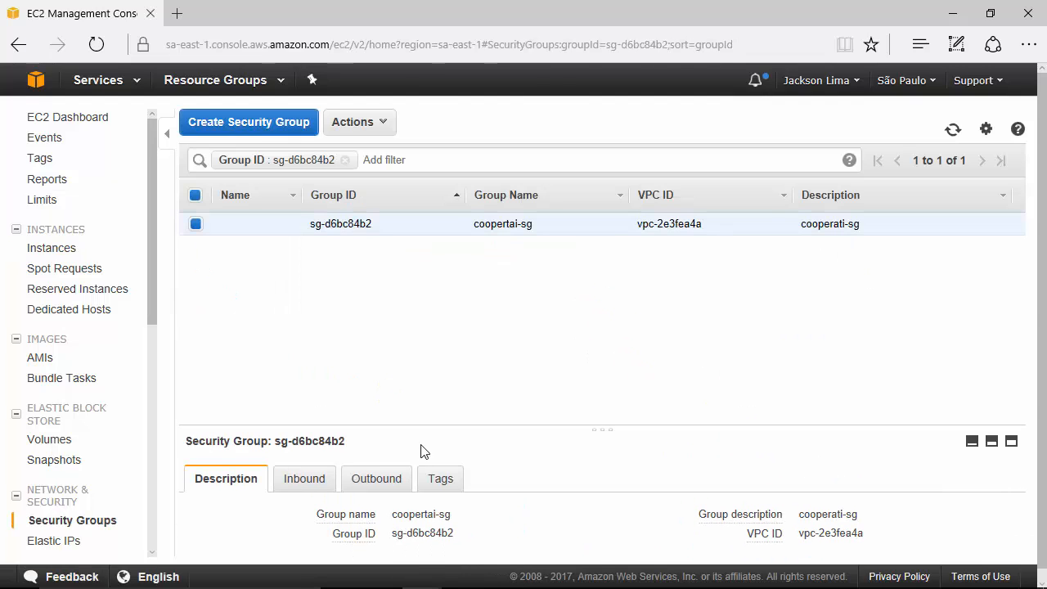
{"action": "left_click_drag", "start_coordinate": [448, 427], "coordinate": [479, 274]}
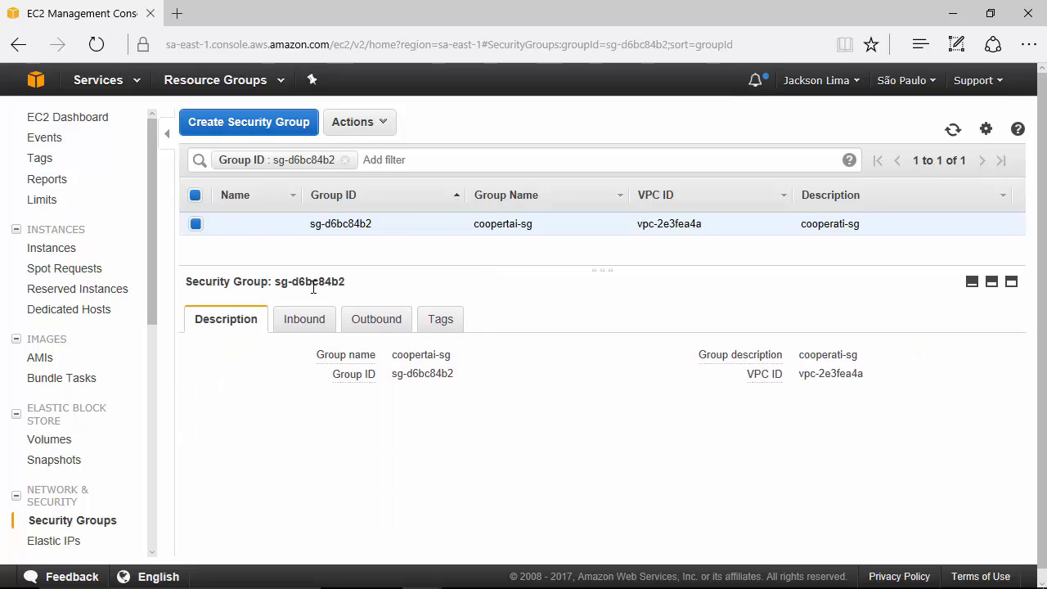
{"action": "left_click", "coordinate": [310, 326]}
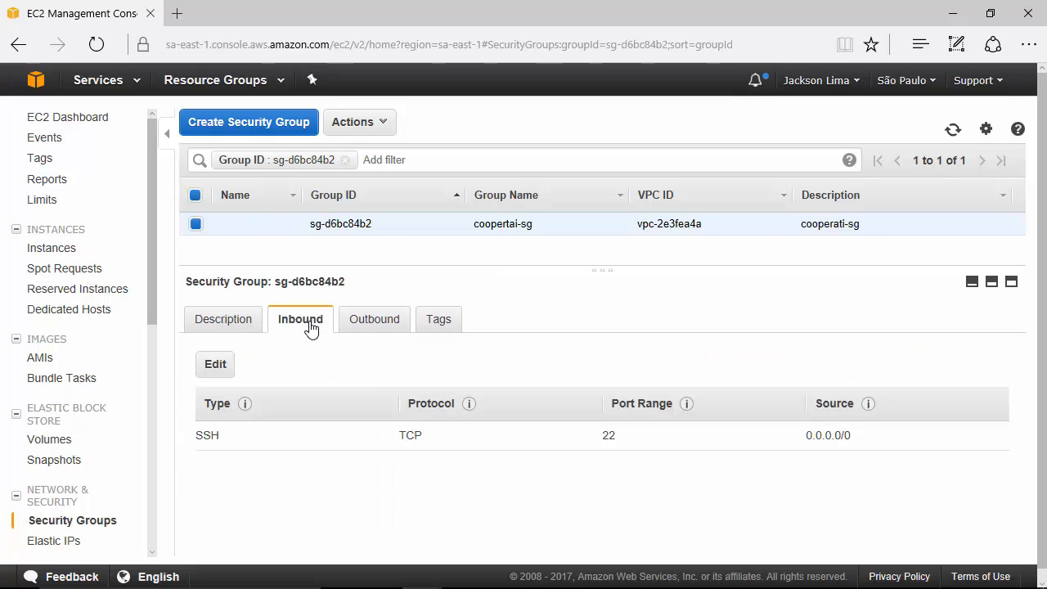
{"action": "left_click", "coordinate": [224, 370]}
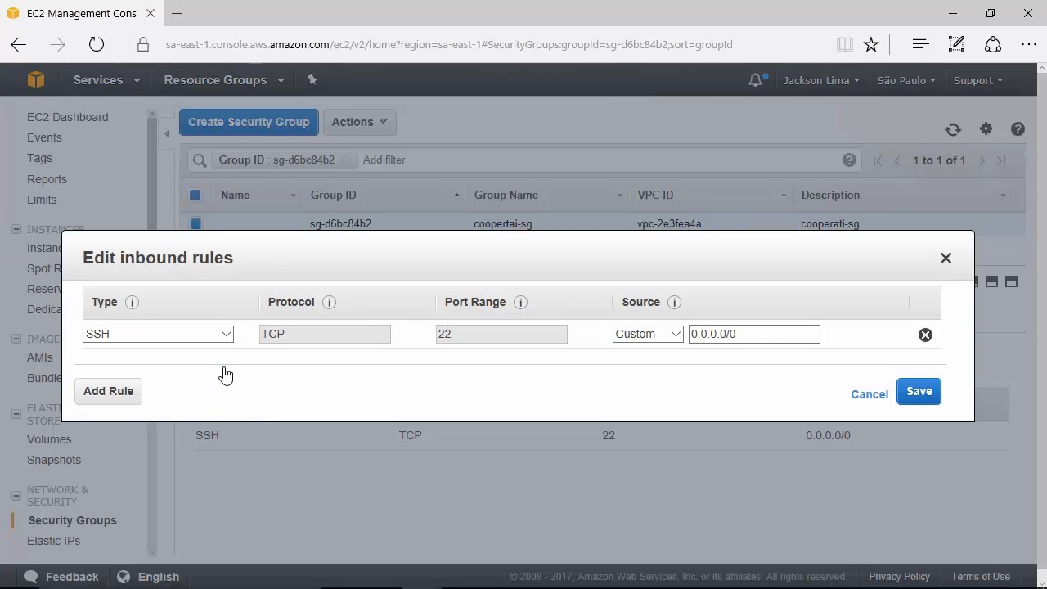
{"action": "left_click", "coordinate": [109, 393]}
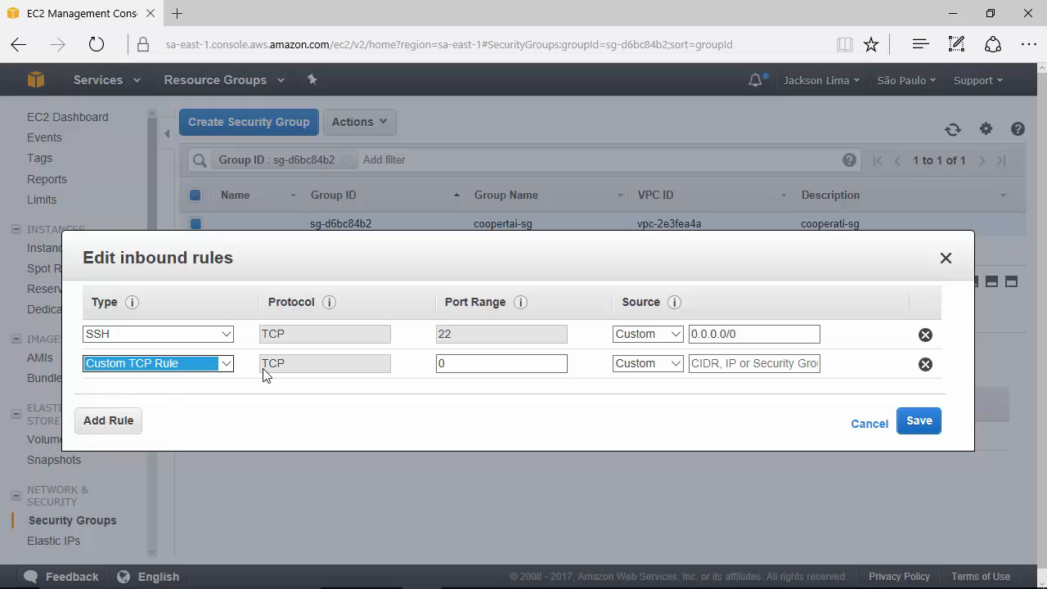
{"action": "left_click", "coordinate": [223, 364]}
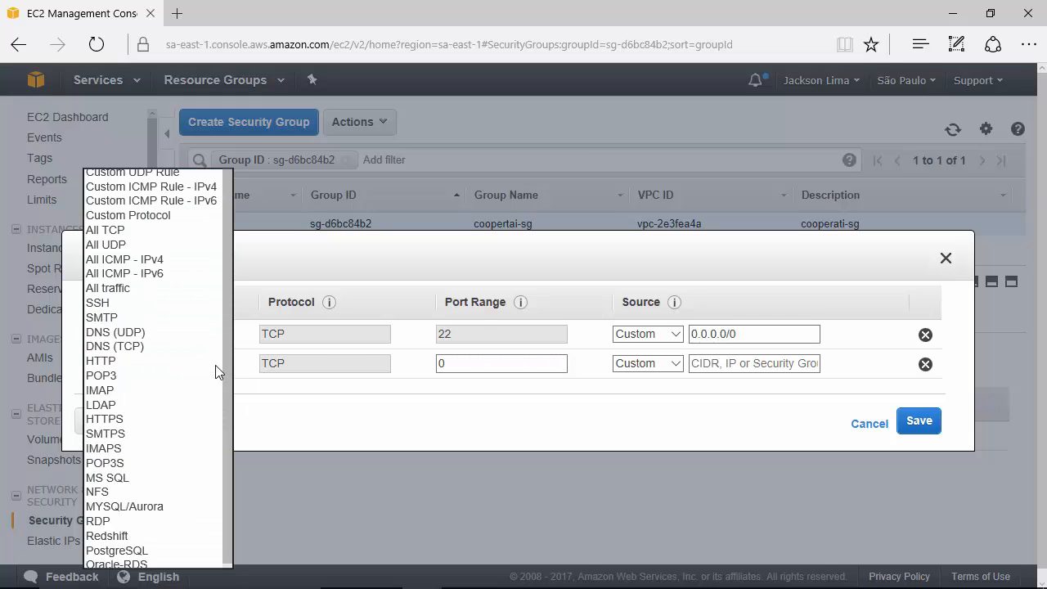
{"action": "left_click", "coordinate": [158, 360]}
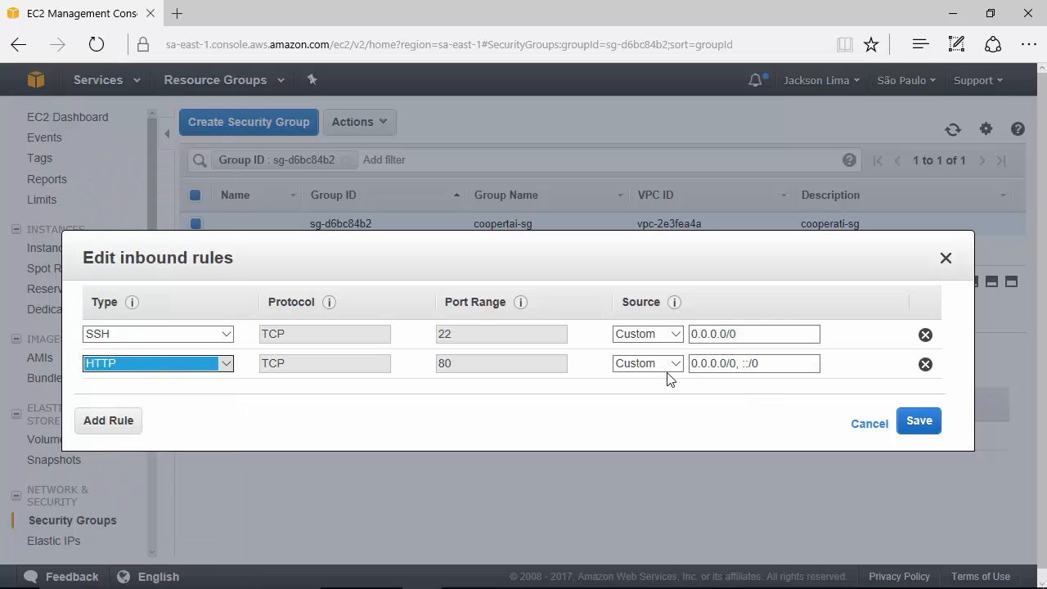
Step: Set the HTTP rule's source to the lb-cooperati-sg security group (sg-45b08821) and save the inbound rules
{"action": "left_click", "coordinate": [783, 363]}
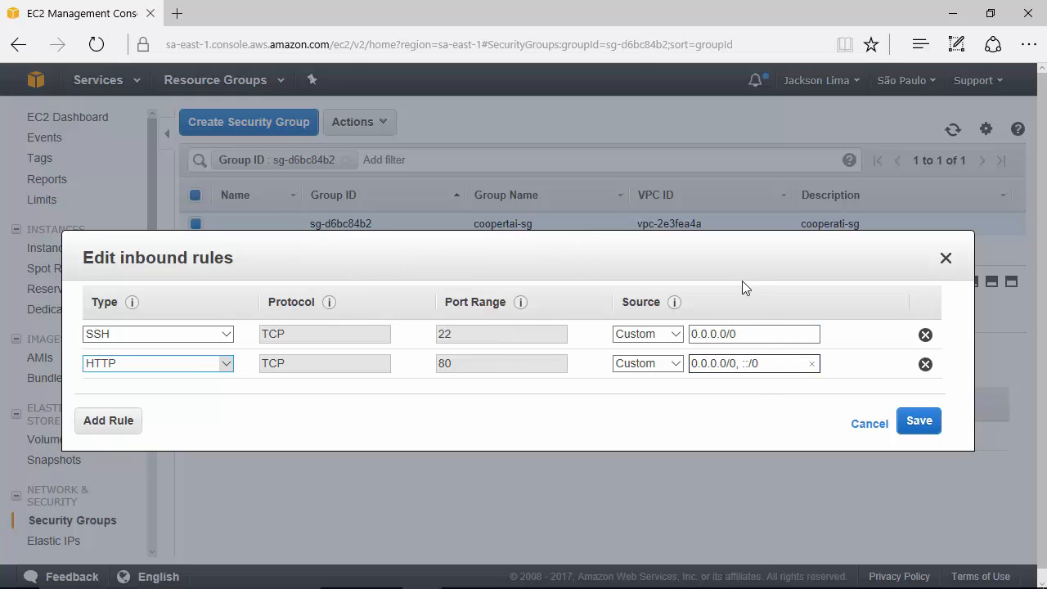
{"action": "left_click_drag", "start_coordinate": [752, 365], "coordinate": [684, 369]}
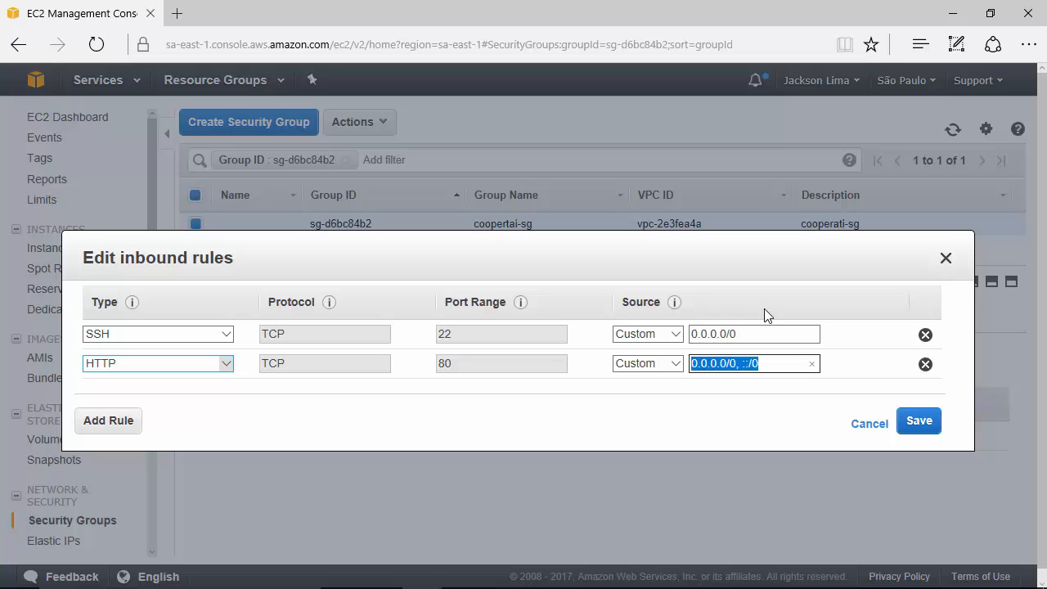
{"action": "type", "text": "sg"}
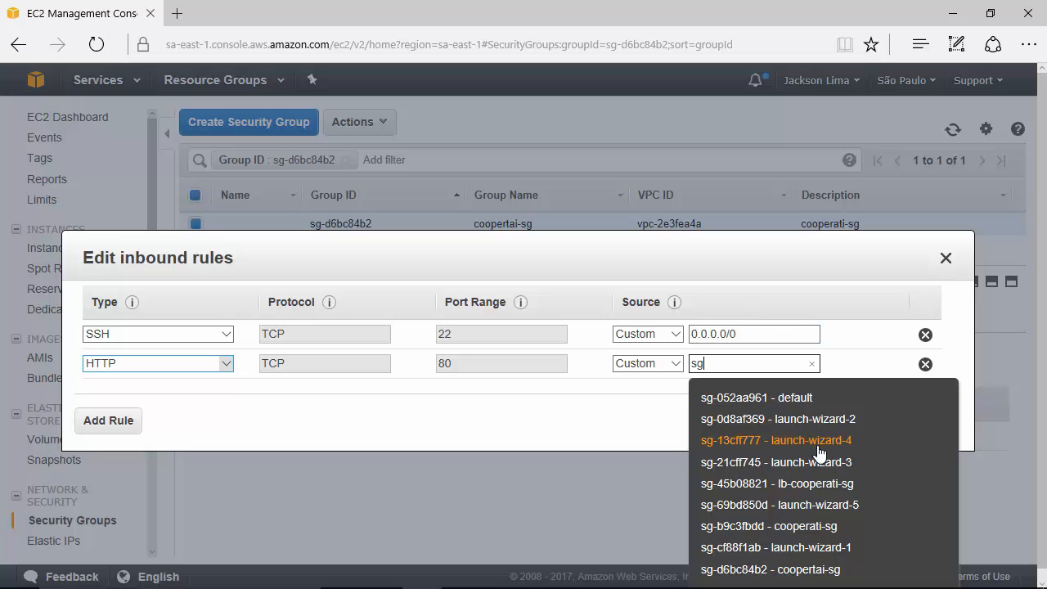
{"action": "left_click", "coordinate": [834, 483]}
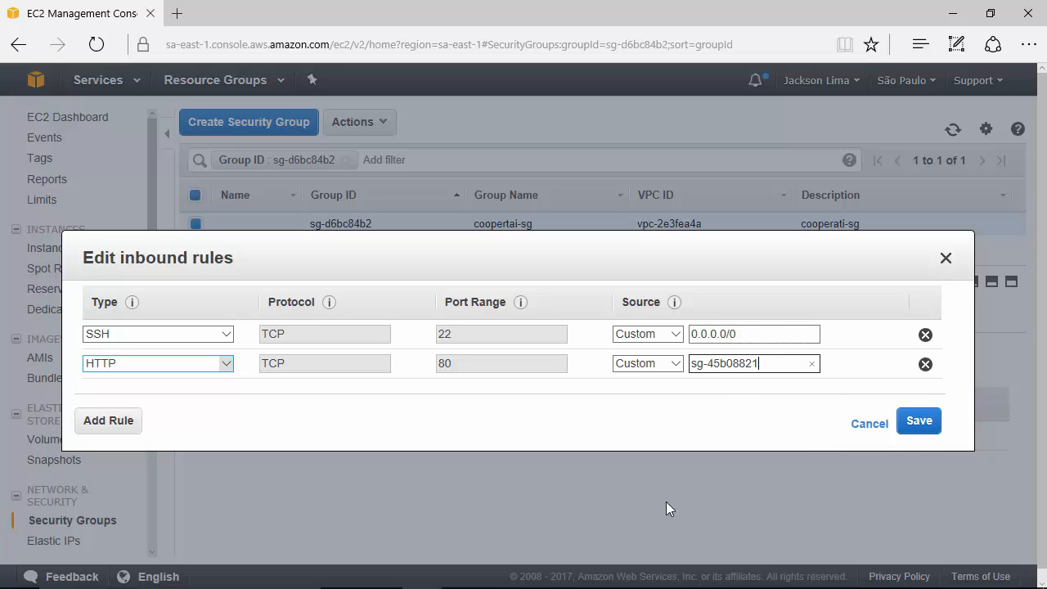
{"action": "left_click", "coordinate": [922, 426]}
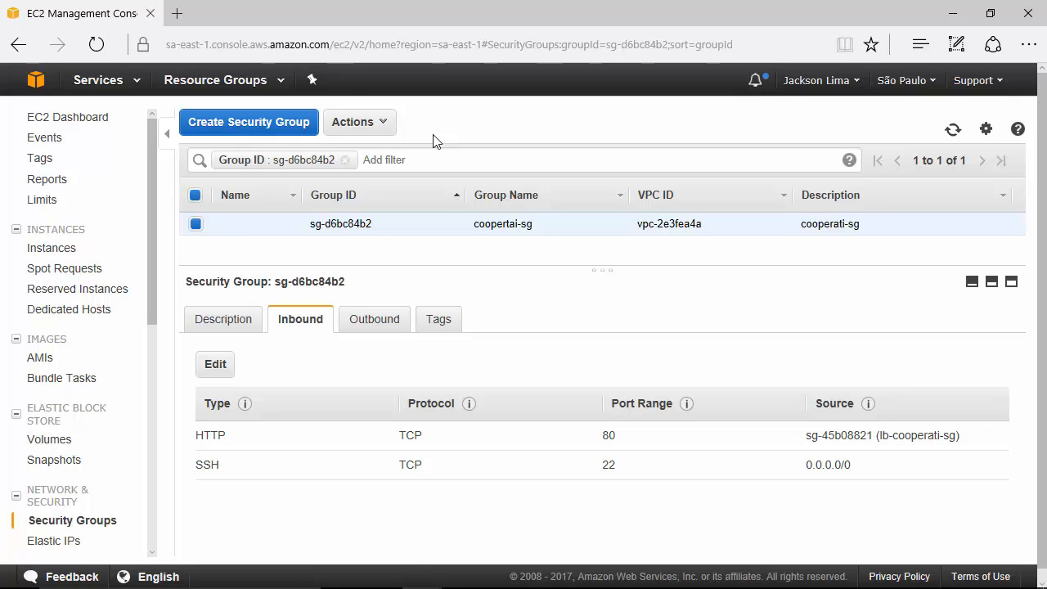
Step: Return to the list of running EC2 instances
{"action": "left_click", "coordinate": [52, 252]}
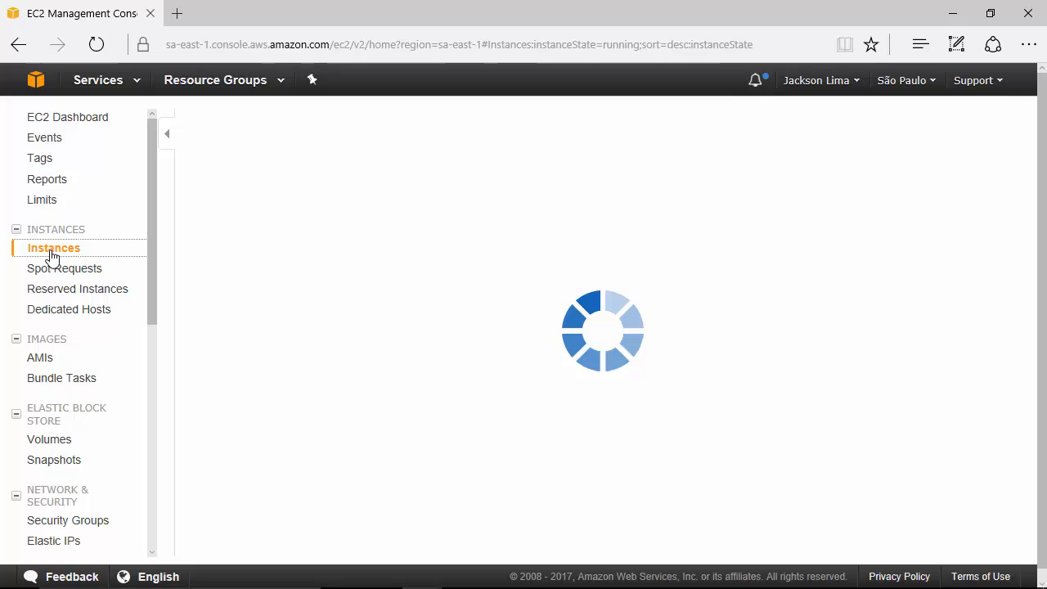